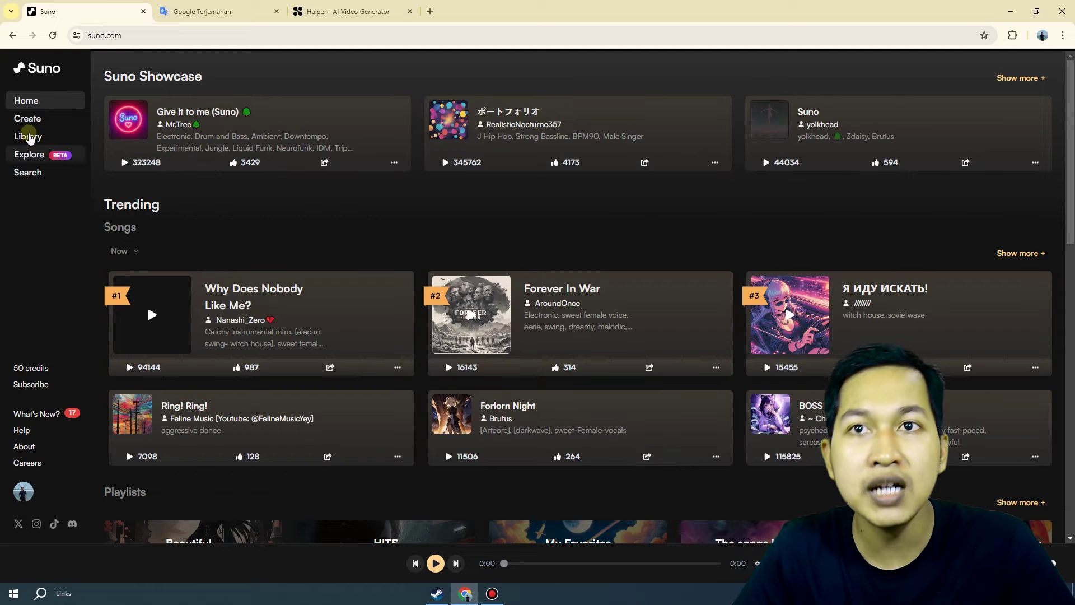
- Open the public song "Masa Kecil" from the Suno creations and play a few seconds of it
click(38, 124)
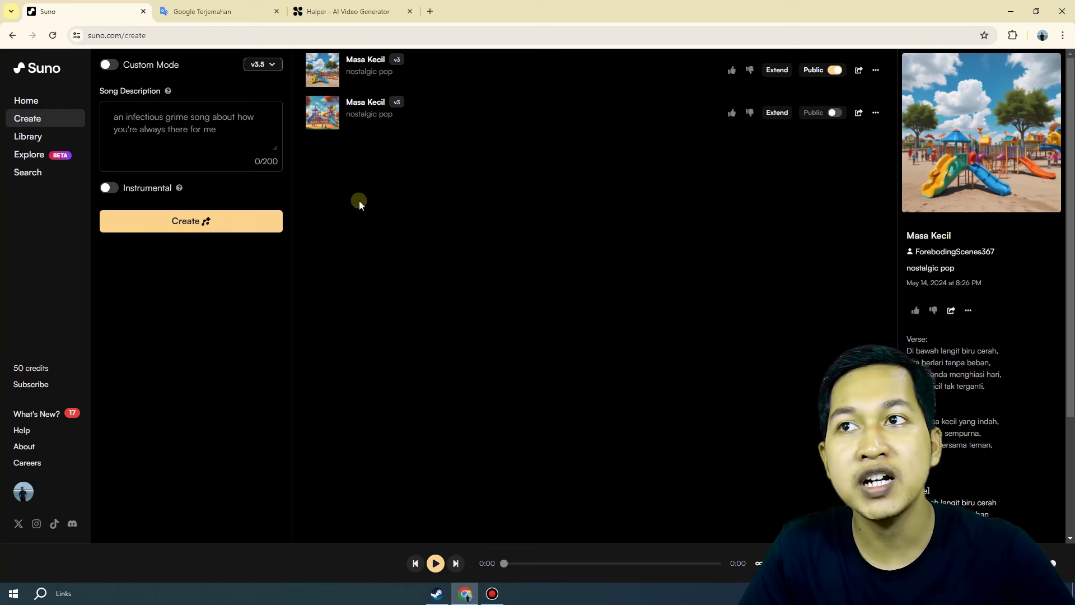
click(365, 60)
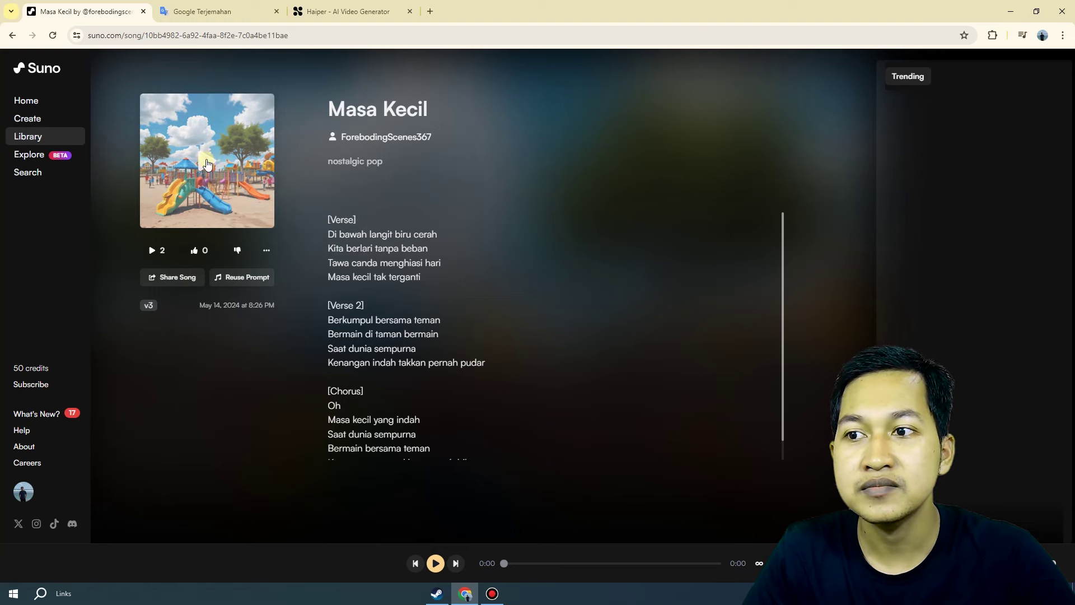
click(206, 163)
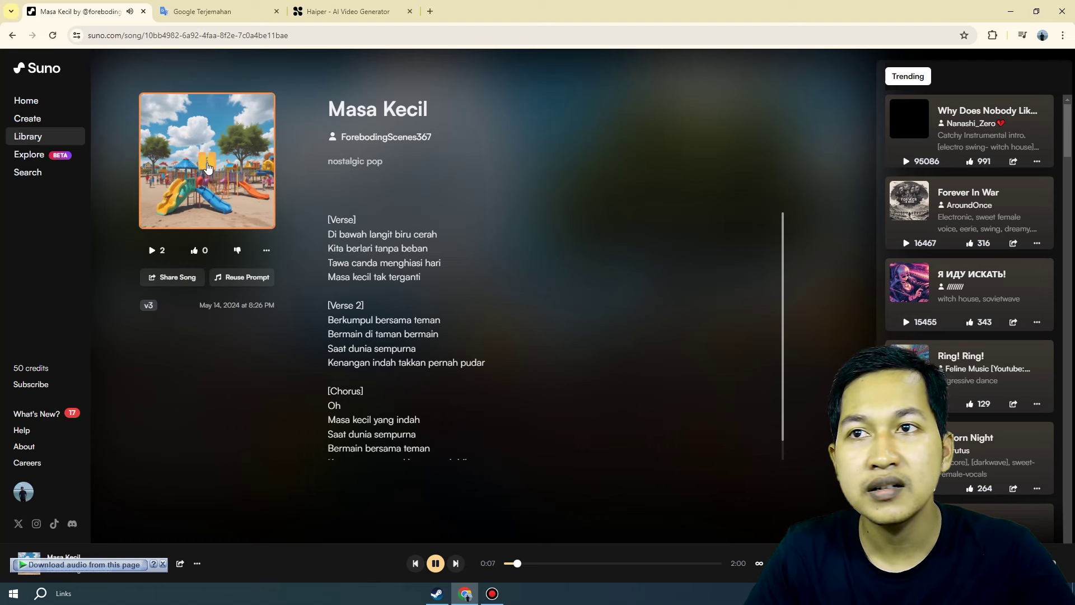
click(206, 163)
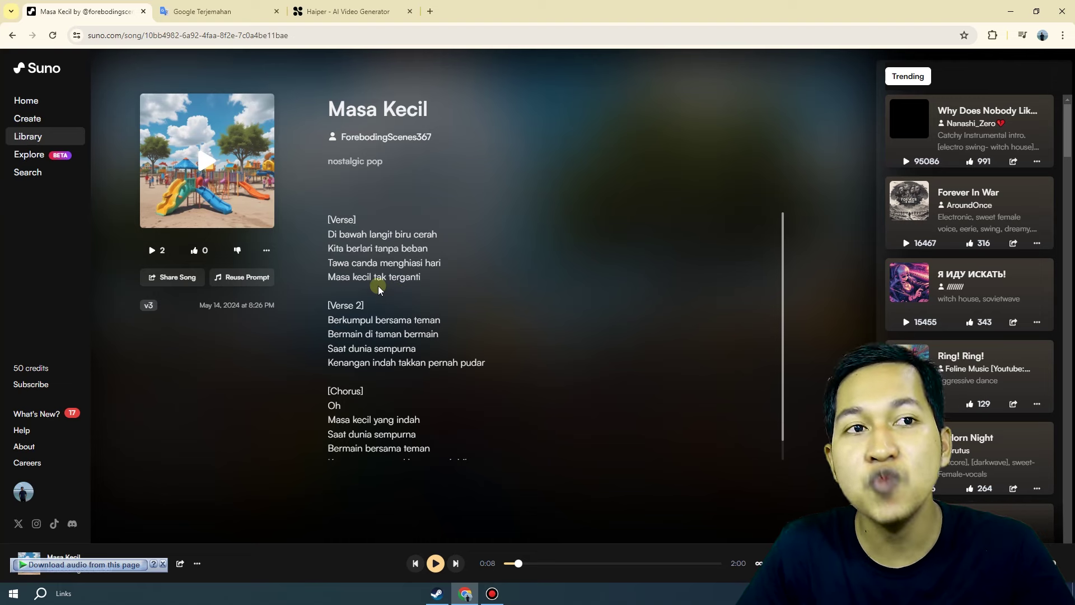
- Switch to Google Translate and set the translation direction from Indonesian to English
click(237, 15)
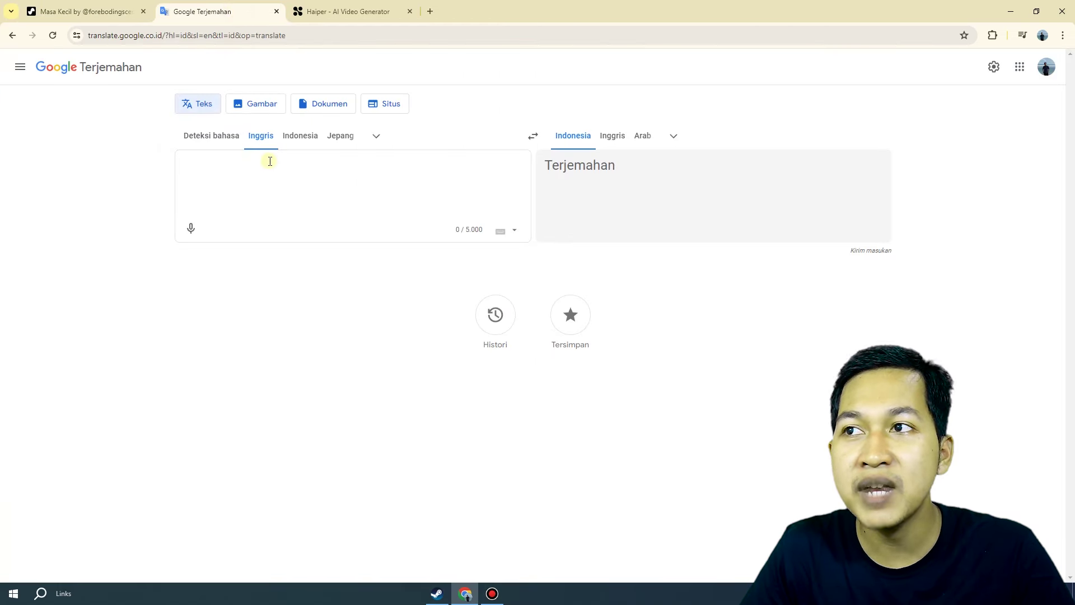
click(302, 137)
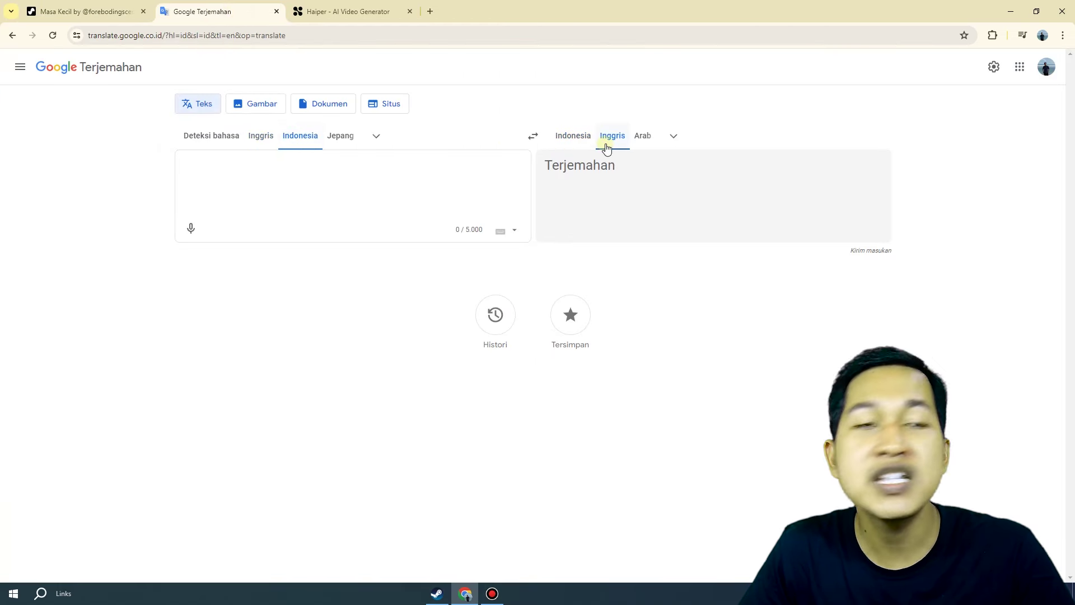
- Search the web for "haiper ai", open the Haiper AI Video Generator site, and close the older Haiper page
click(346, 10)
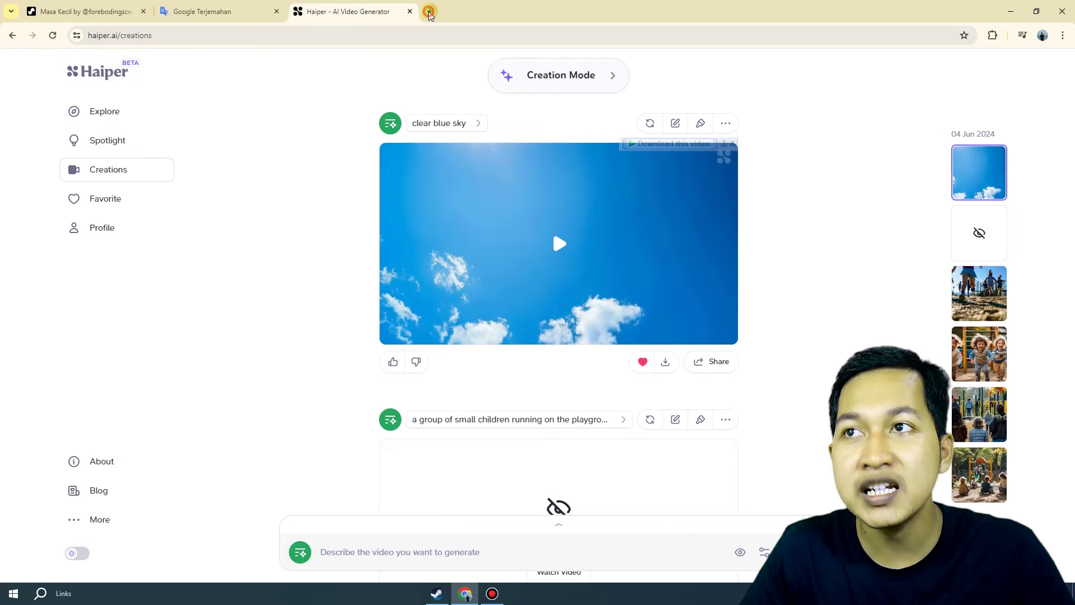
click(429, 12)
text(haiper)
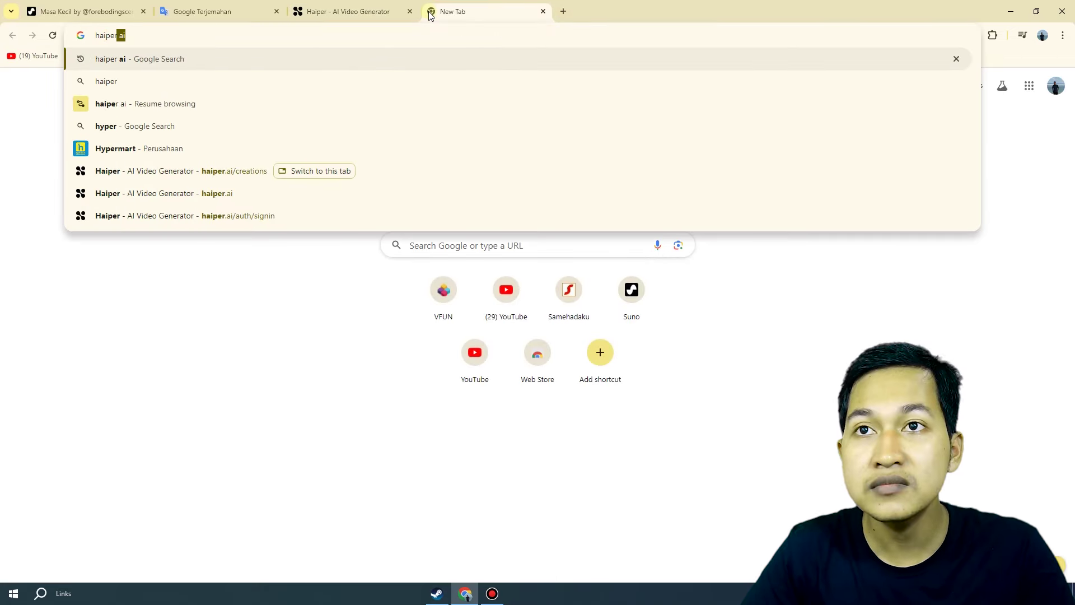
key(Return)
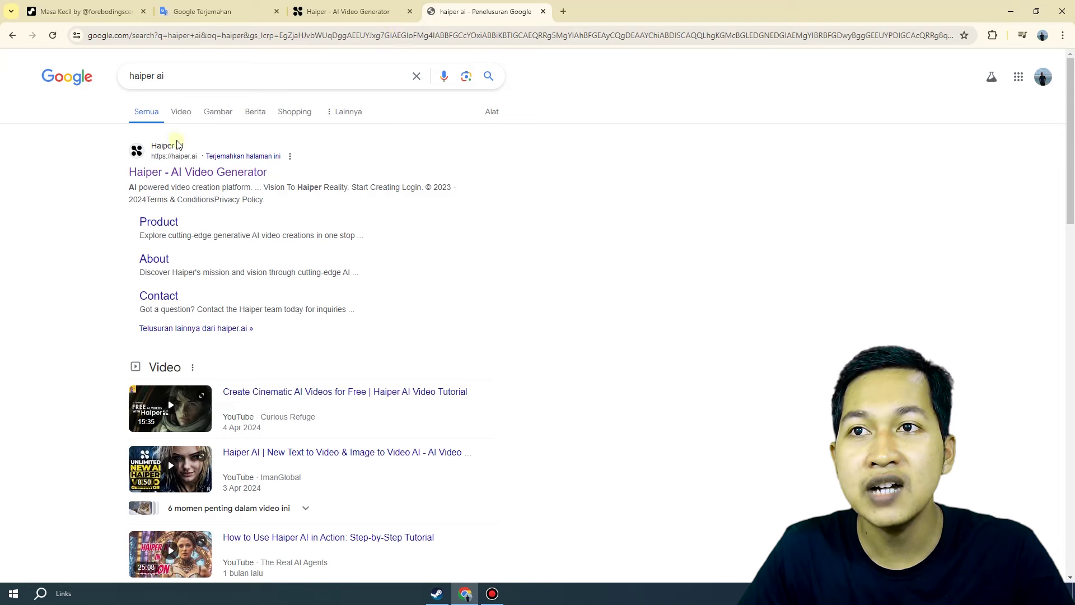
click(173, 170)
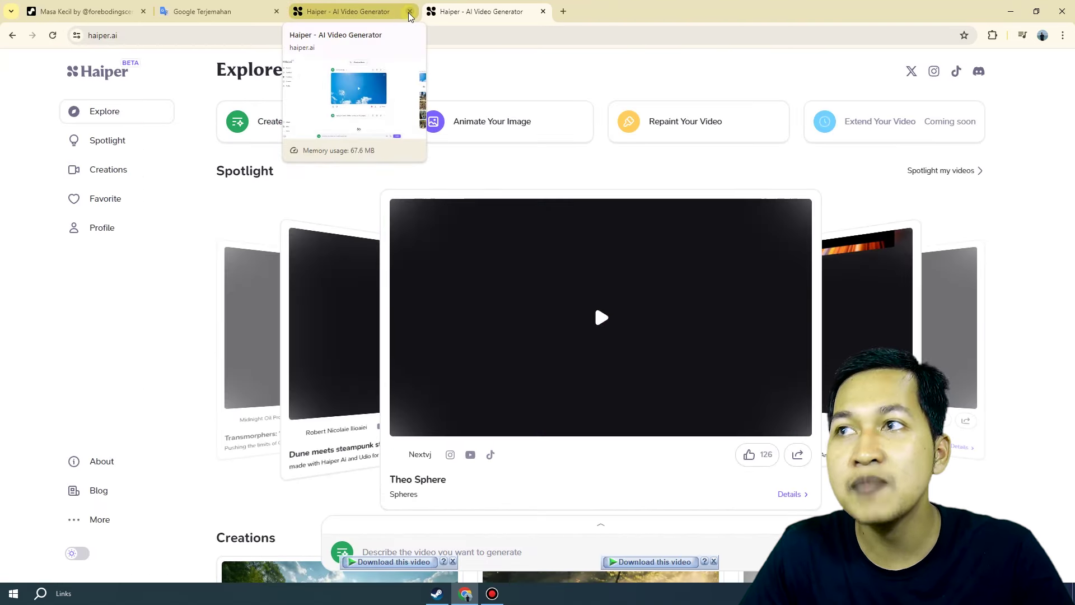
click(409, 12)
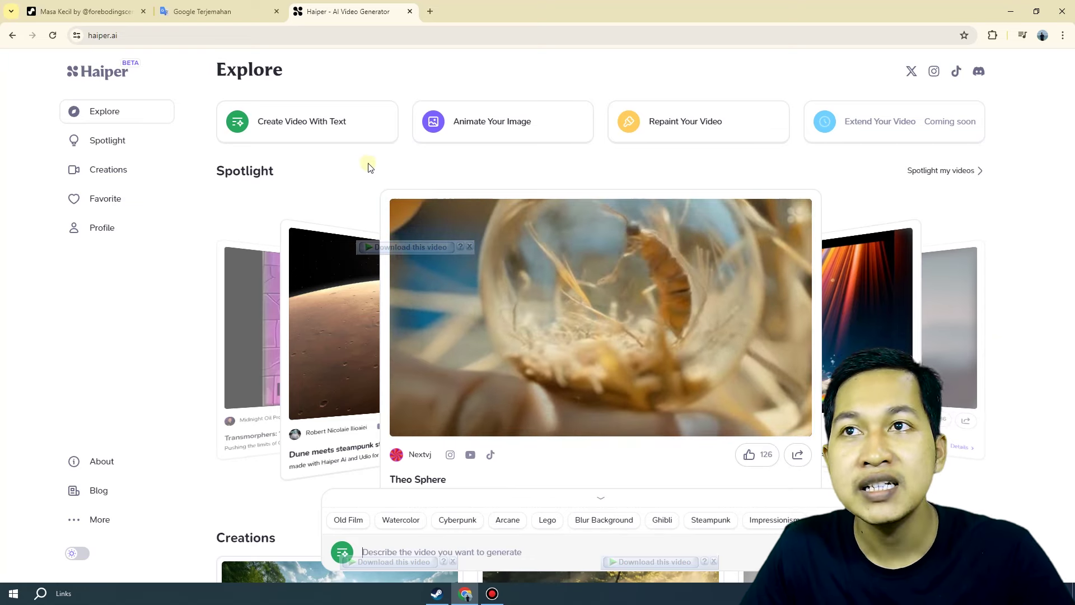
- Translate the phrase "langit biru cerah" from the Masa Kecil lyrics into English in Google Translate and copy the translation
click(106, 14)
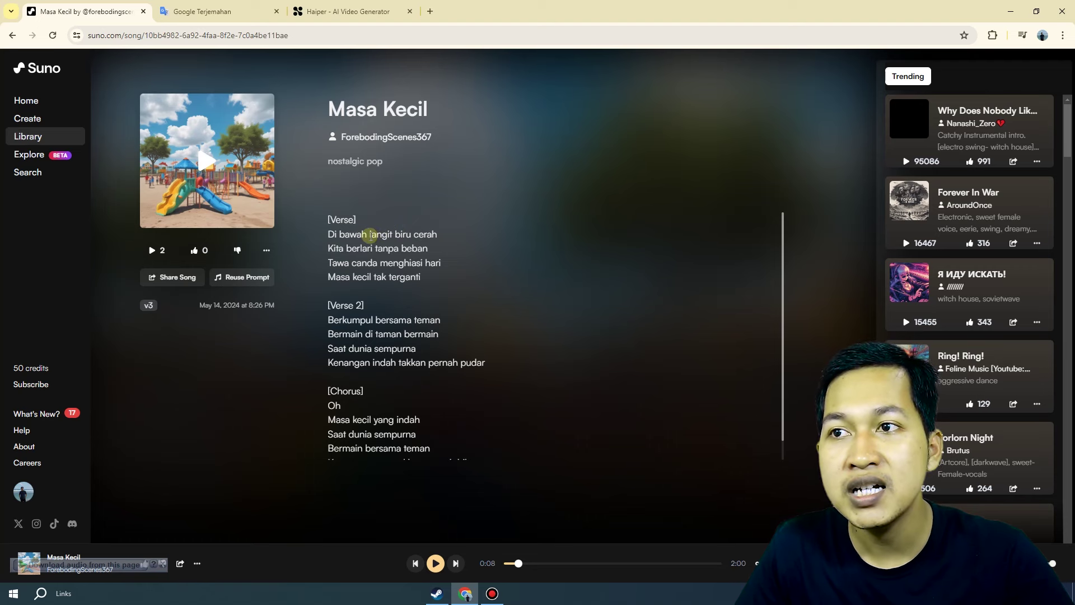
drag(370, 235, 438, 234)
key(ctrl+c)
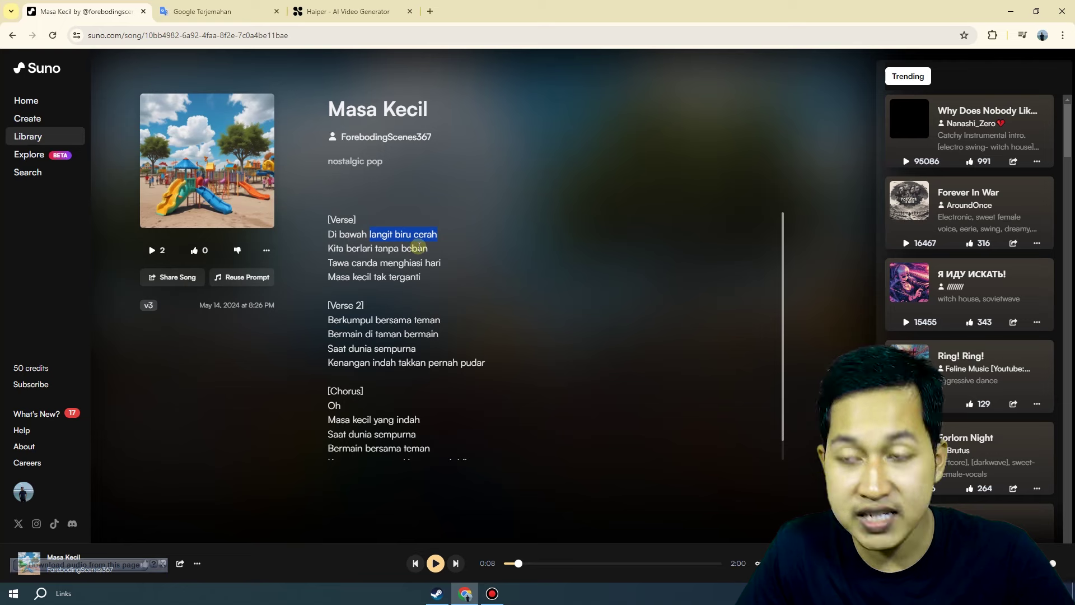
click(201, 12)
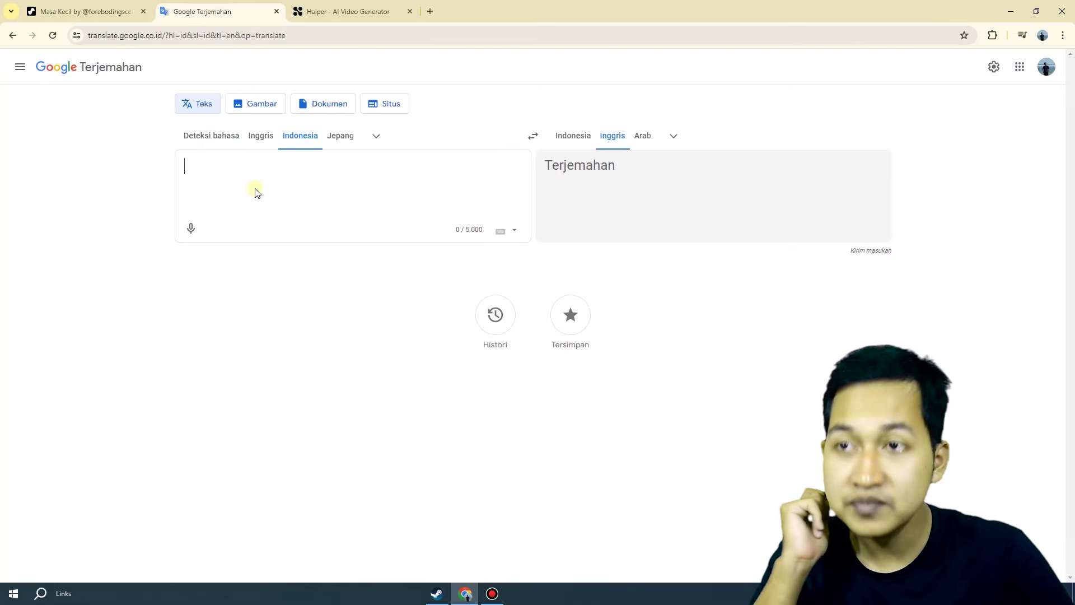
key(ctrl+v)
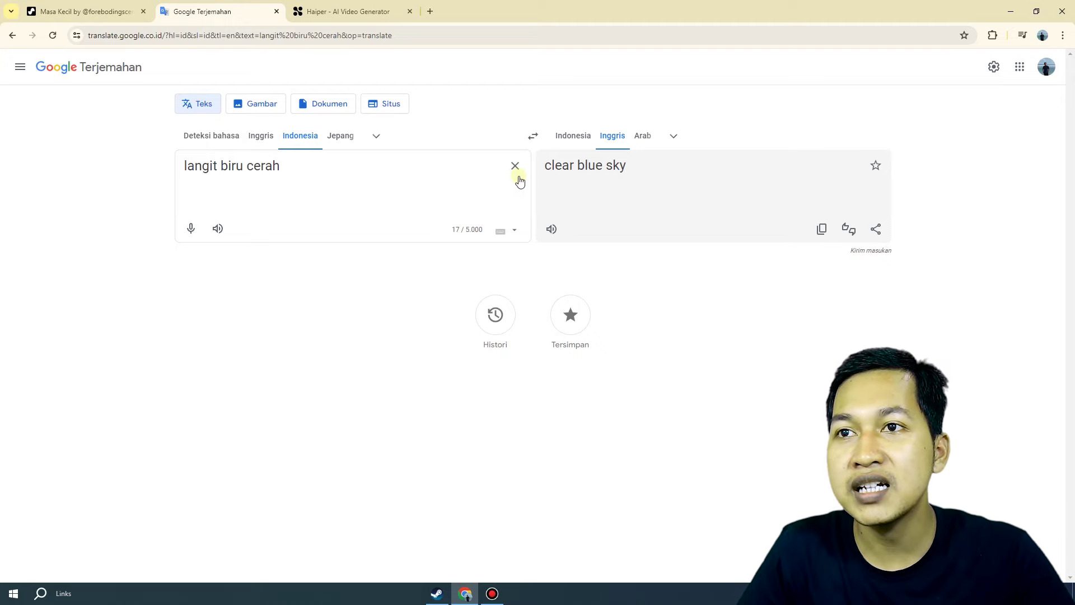
click(821, 229)
- Generate a text-to-video clip in Haiper with the copied prompt "clear blue sky"
click(351, 7)
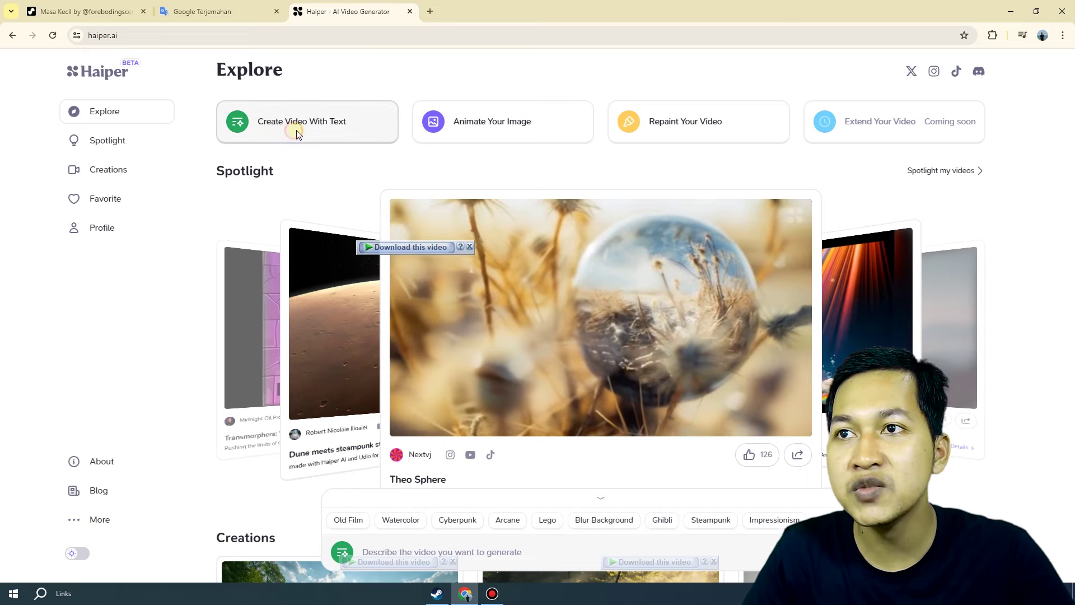
click(485, 126)
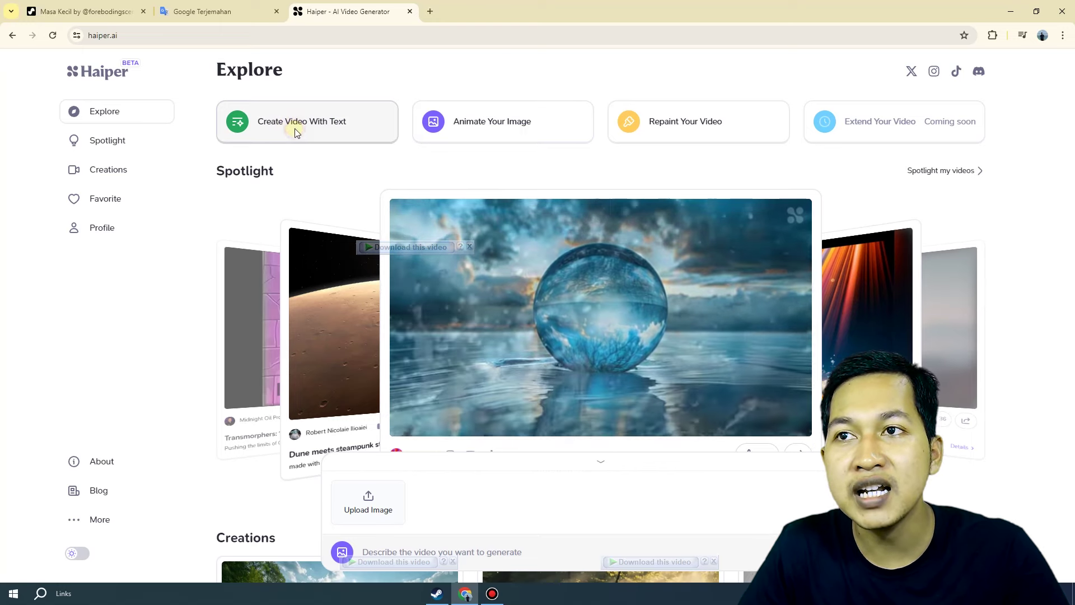
click(295, 131)
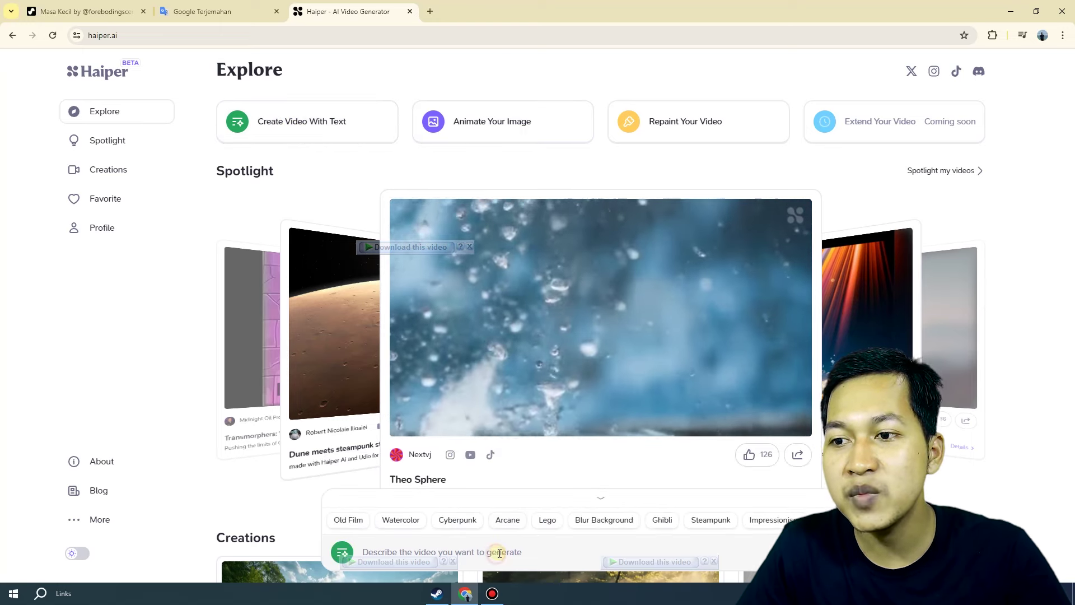
key(ctrl+v)
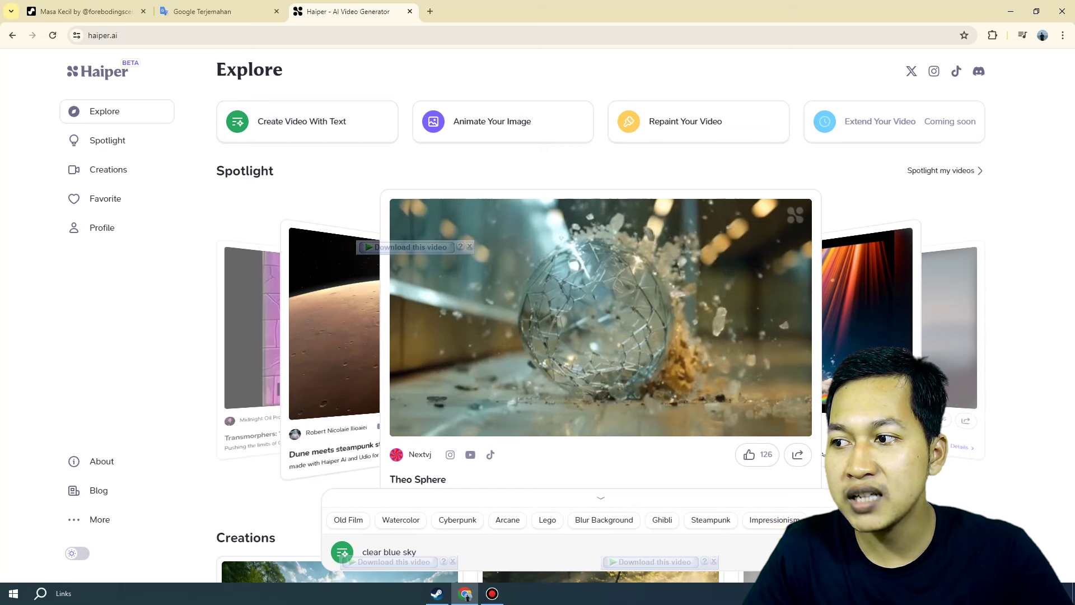
key(Return)
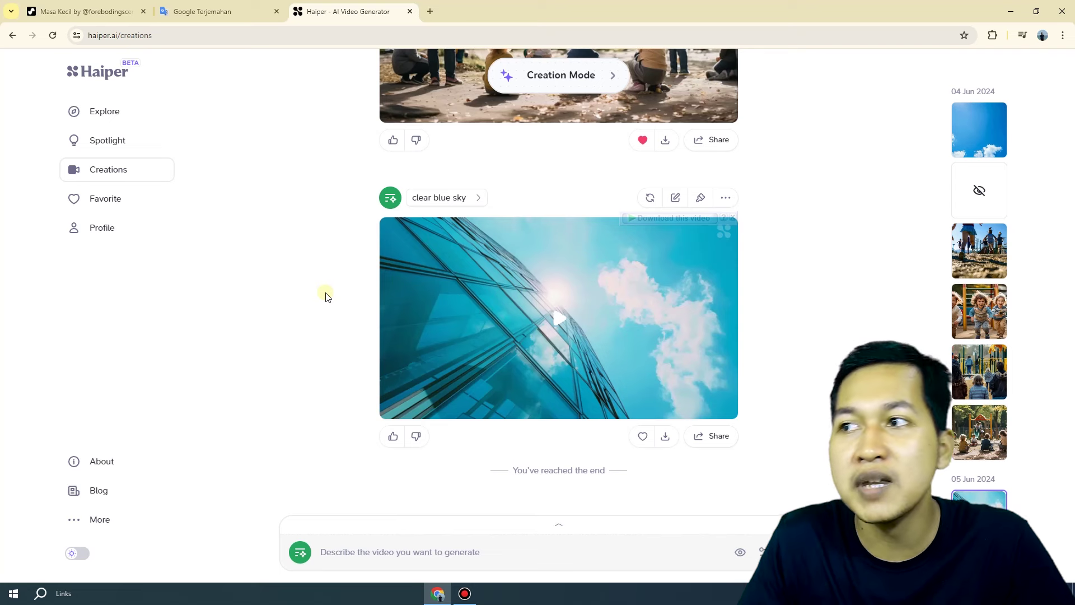
- Reveal the hidden video of small children running on the playground among the Haiper creations
click(401, 554)
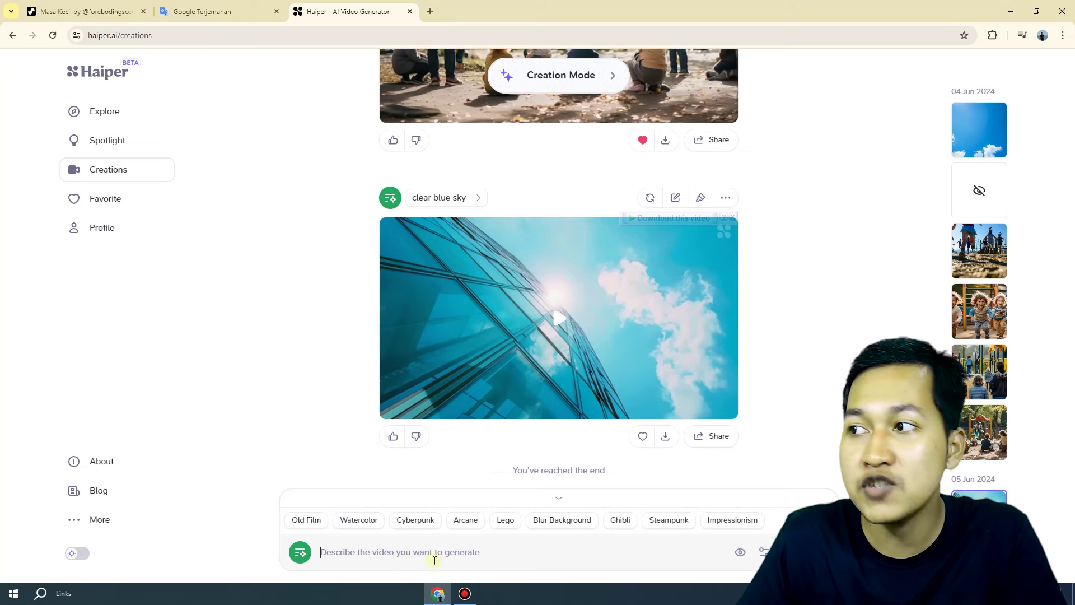
scroll(529, 358, up, 15)
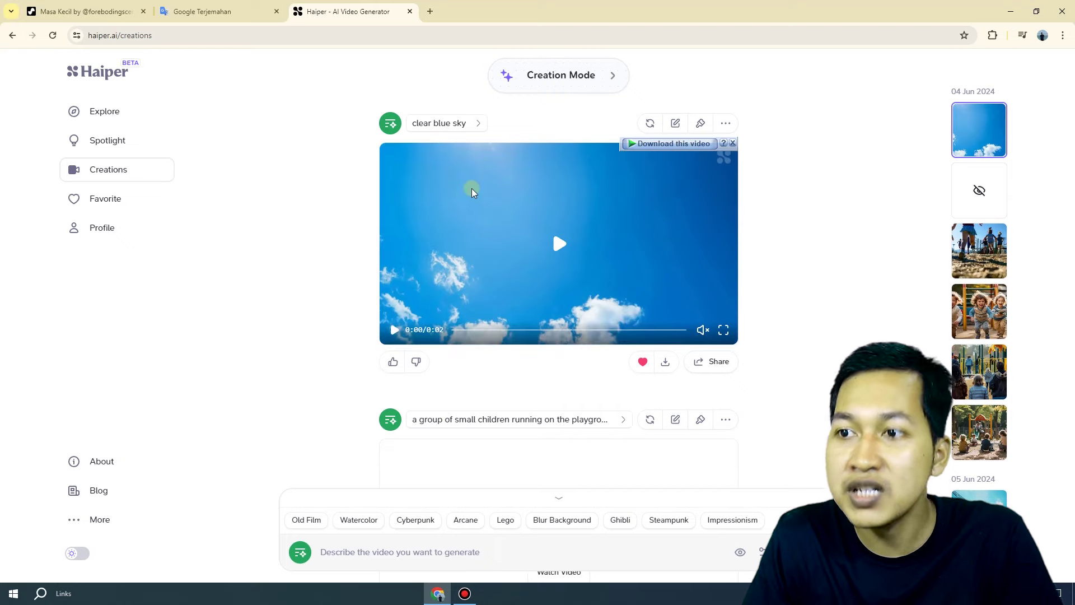
click(105, 9)
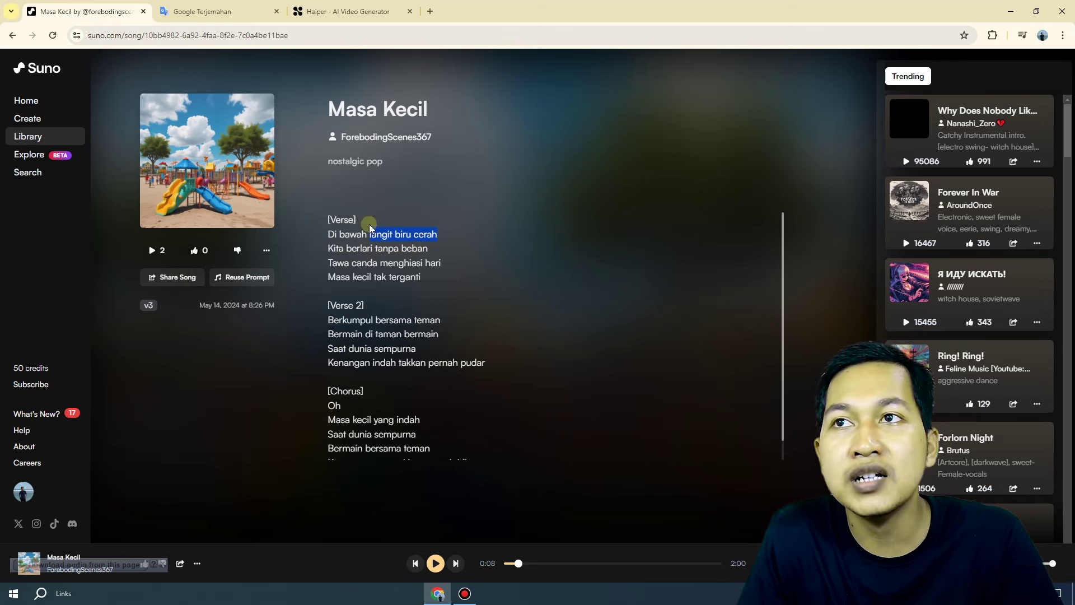
click(344, 5)
scroll(554, 289, down, 5)
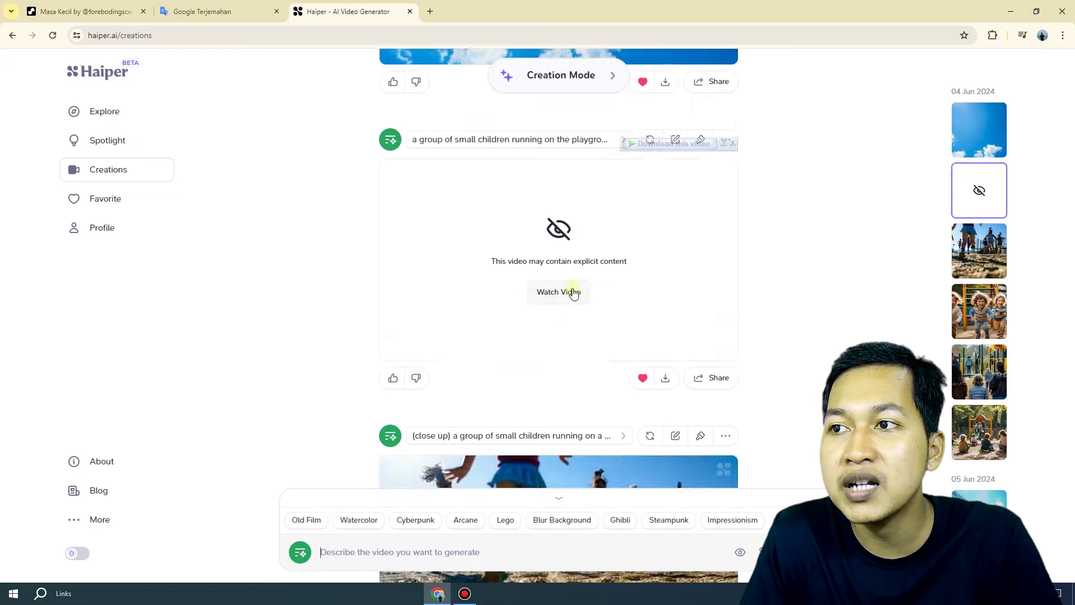
click(559, 291)
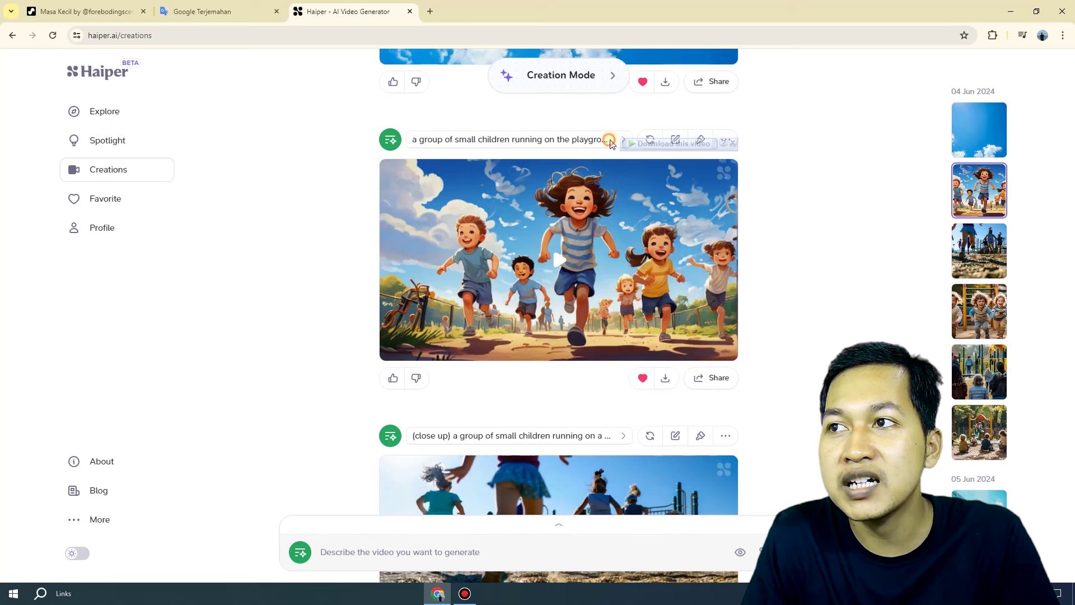
- Copy the prompt of the running-children video and translate it from English to Indonesian in Google Translate
click(676, 139)
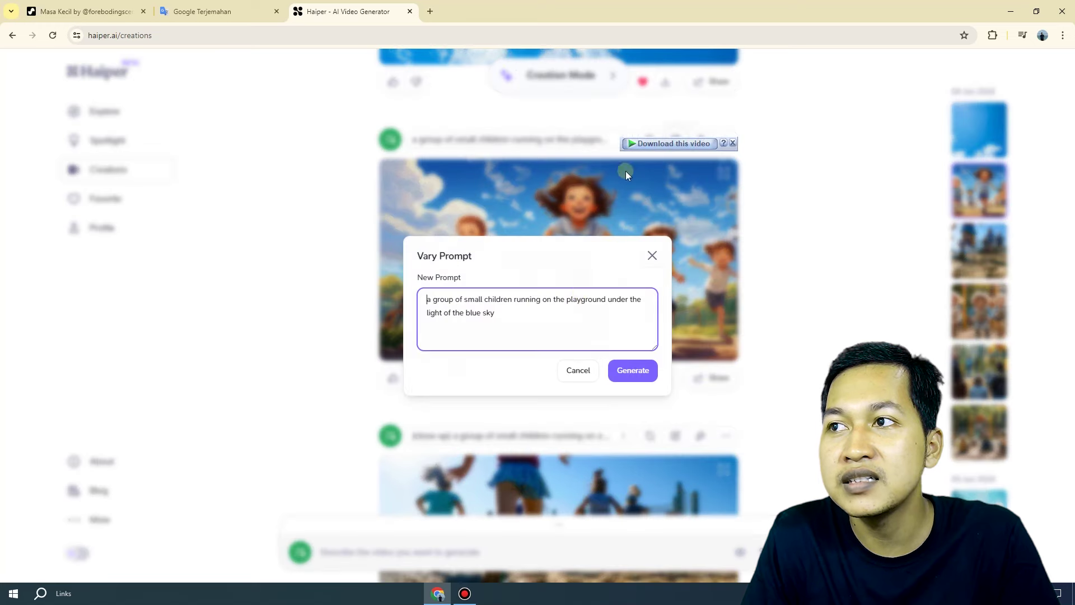
triple_click(517, 313)
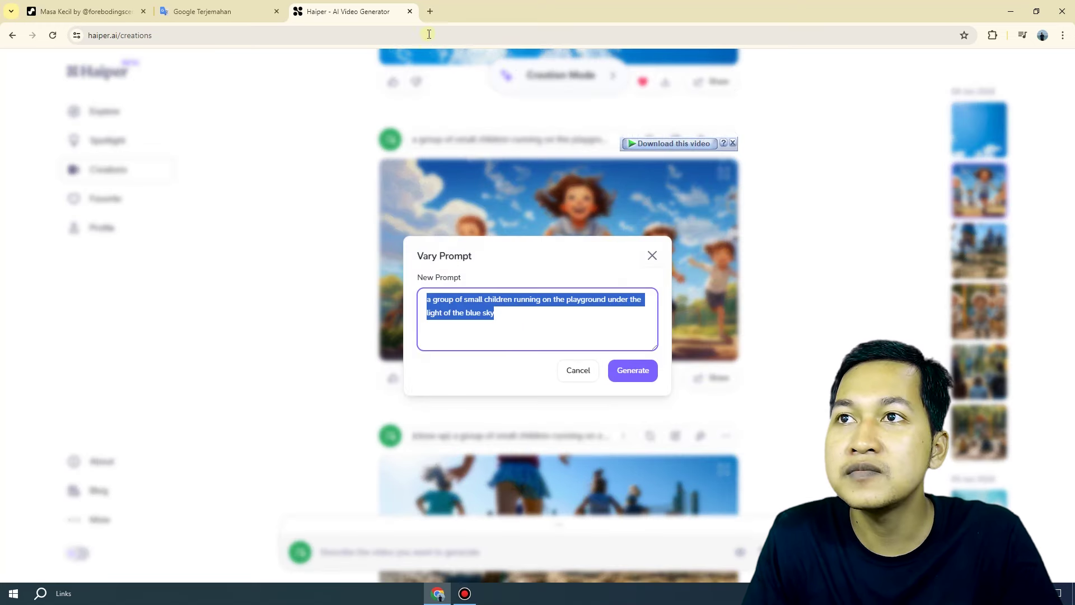
click(227, 10)
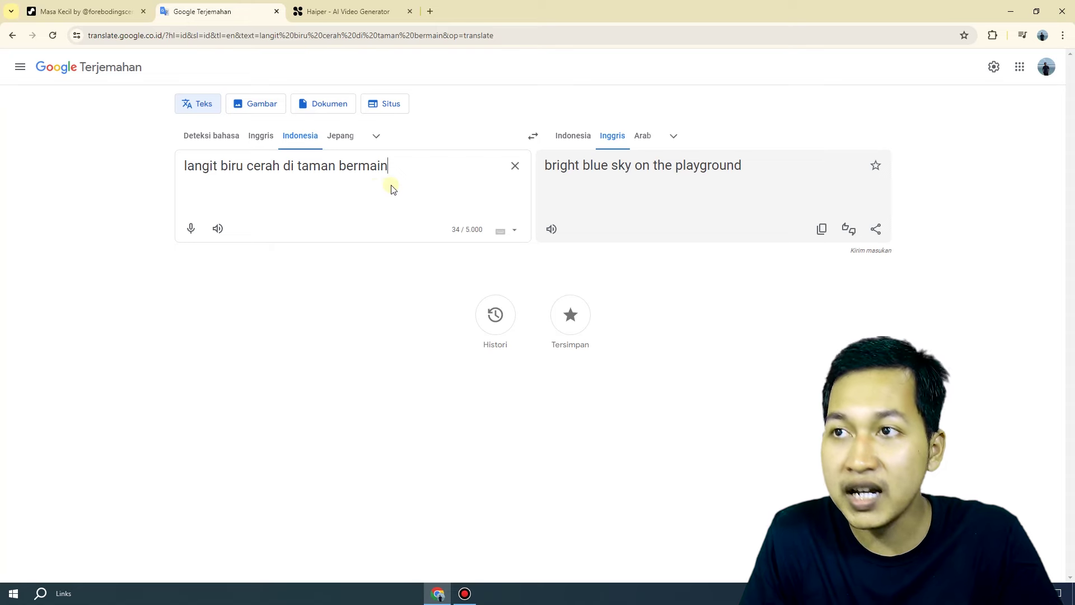
triple_click(470, 168)
click(533, 136)
triple_click(401, 162)
key(ctrl+v)
drag(520, 182, 600, 186)
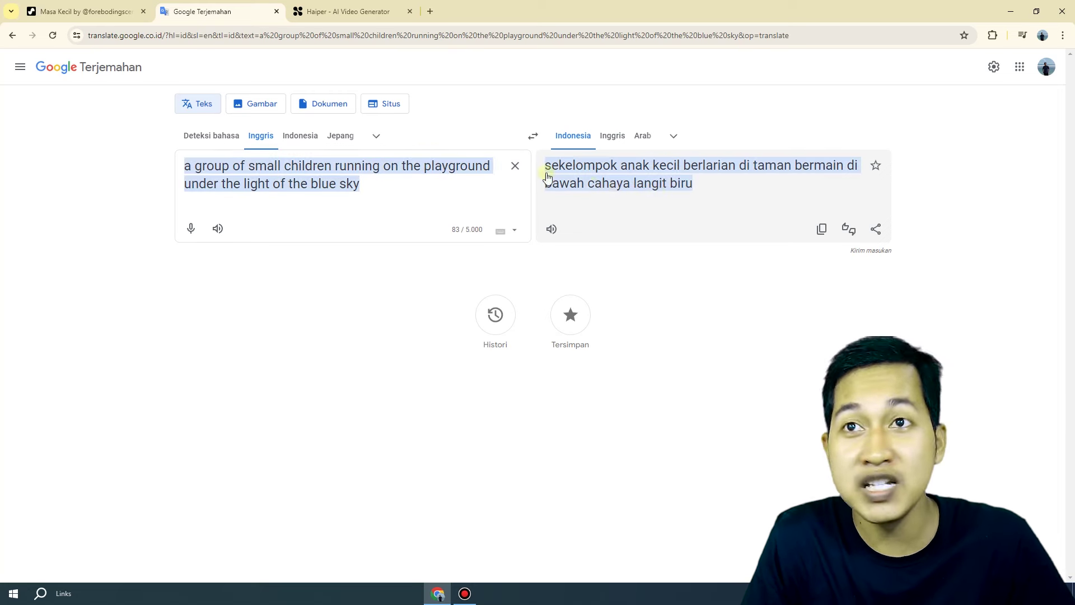
- Check the first verse in Suno, close Haiper's Vary Prompt dialog without generating, and review the sky and running-children videos
click(101, 11)
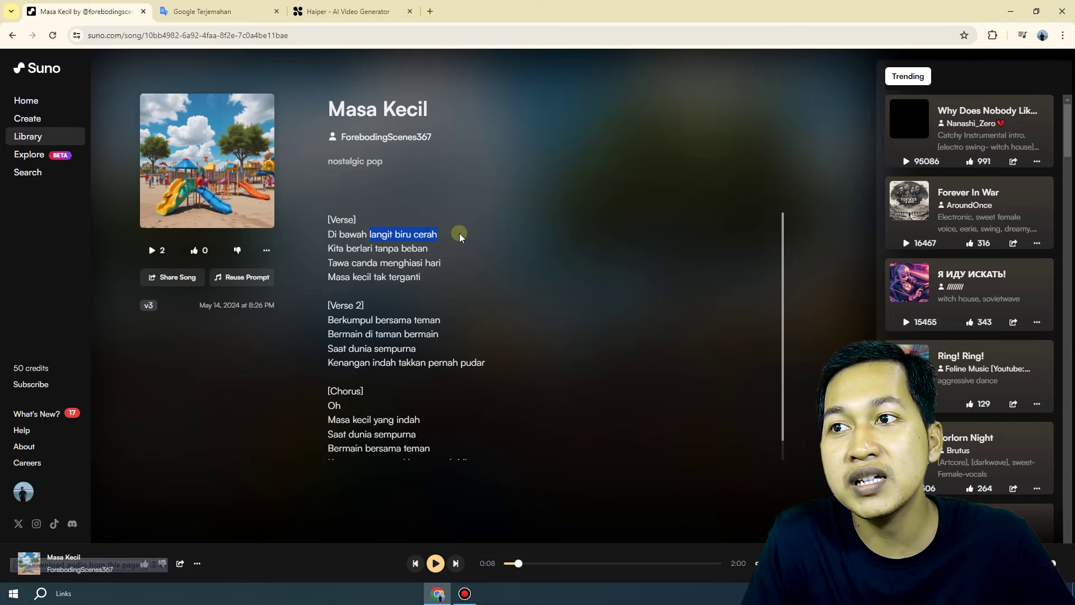
click(401, 231)
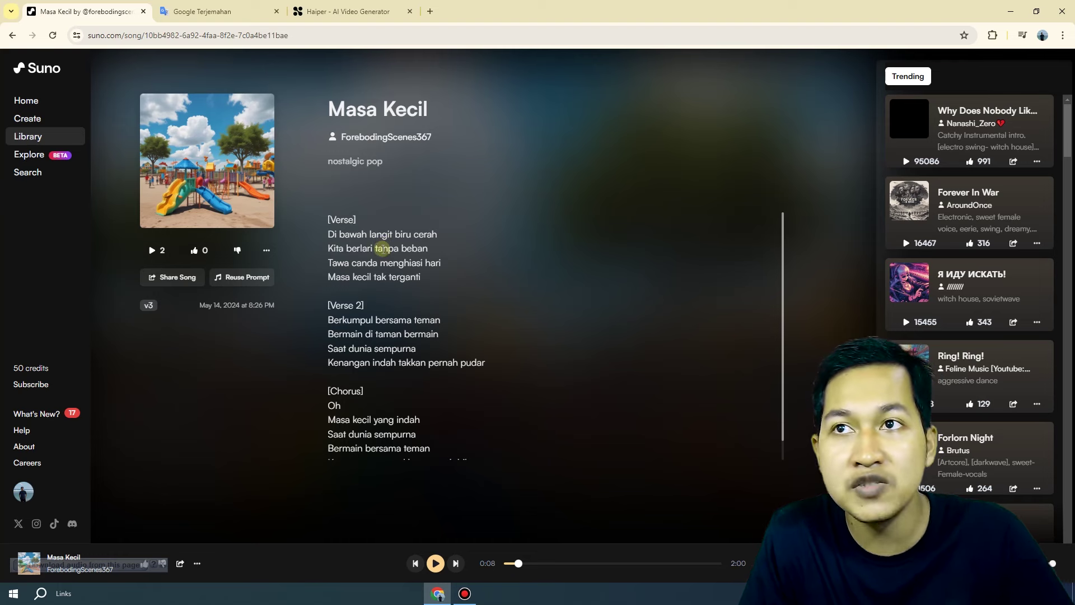
click(323, 10)
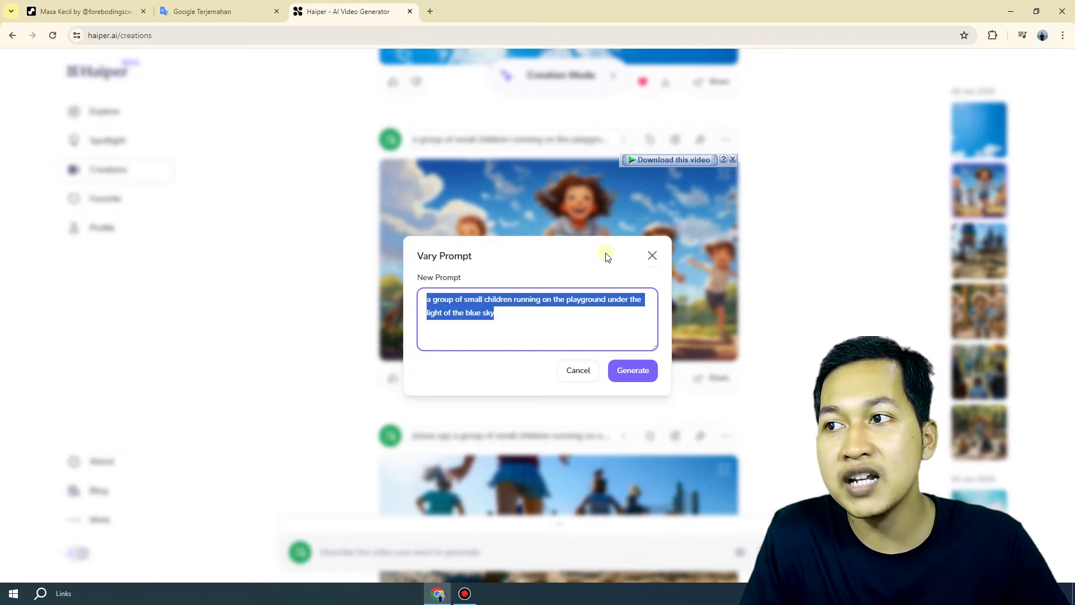
click(652, 258)
scroll(725, 268, up, 5)
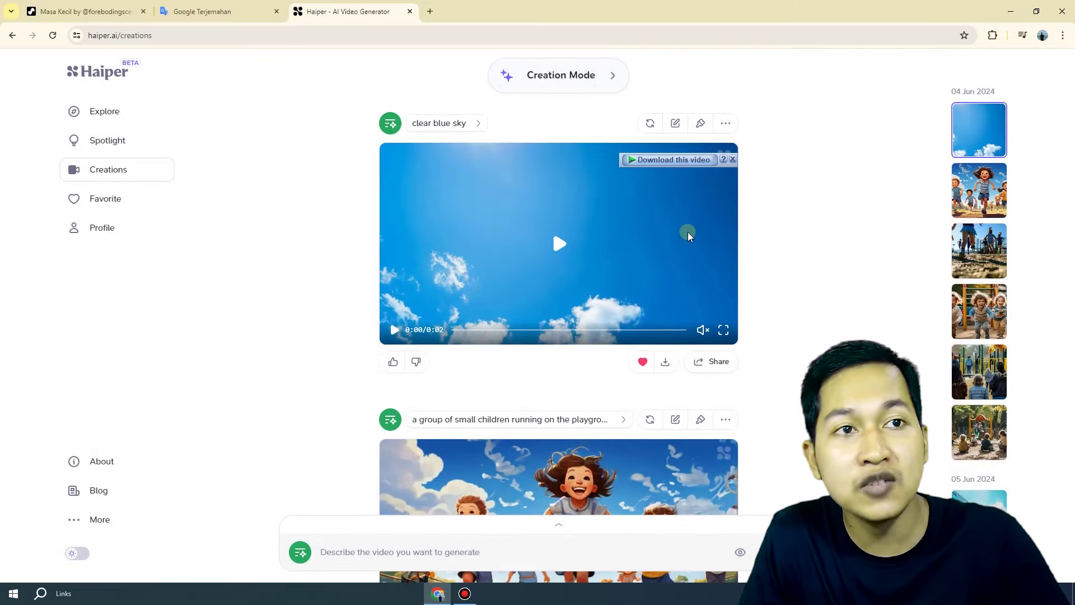
scroll(682, 261, down, 4)
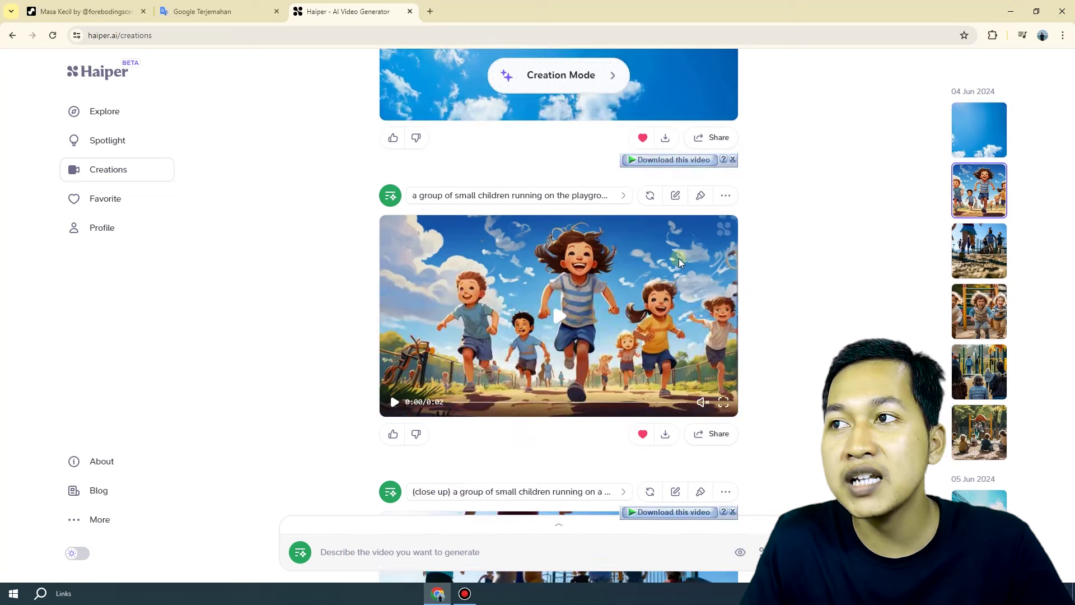
scroll(683, 258, up, 4)
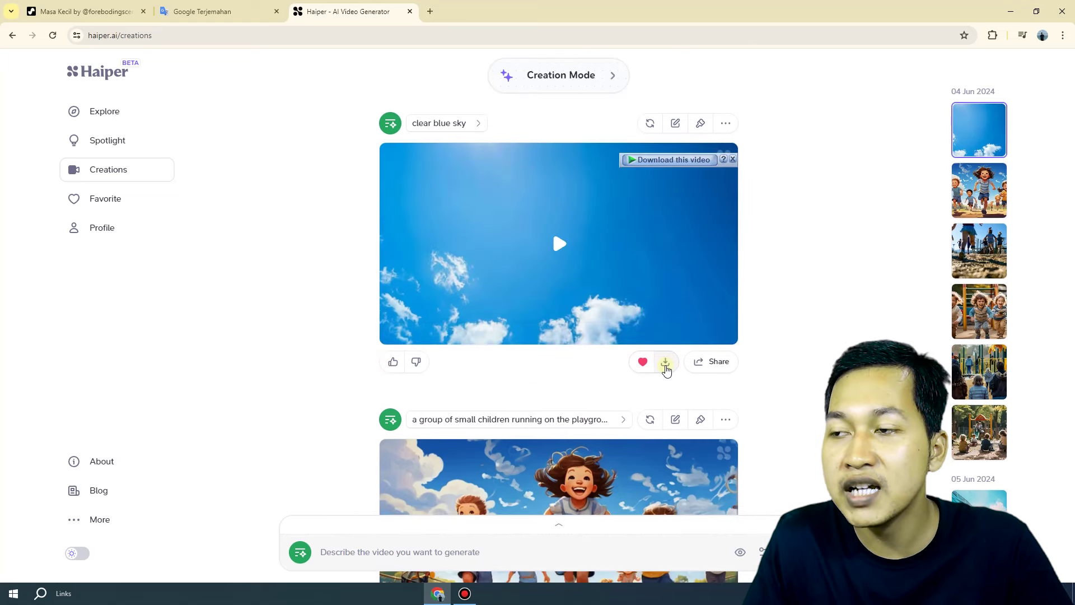
- Download the "clear blue sky" video from the Haiper creations
scroll(666, 366, down, 1)
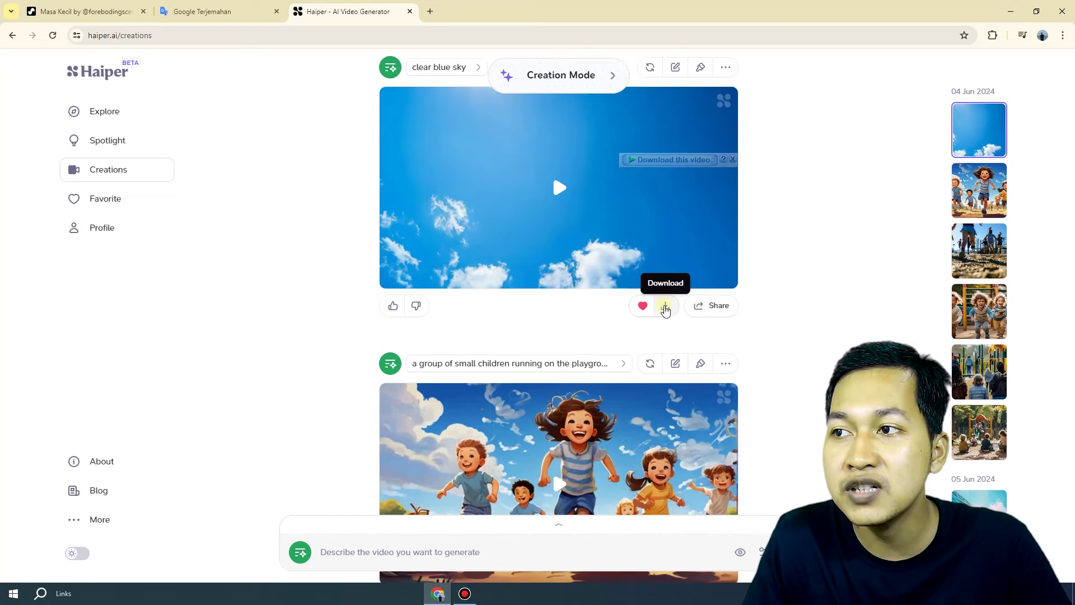
click(666, 307)
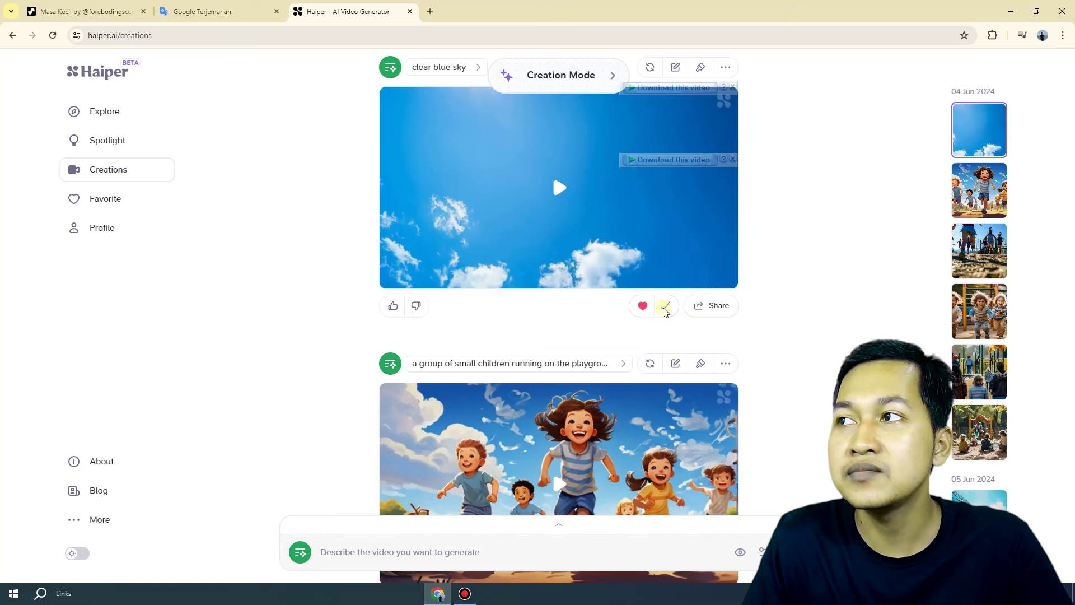
mouse_move(890, 70)
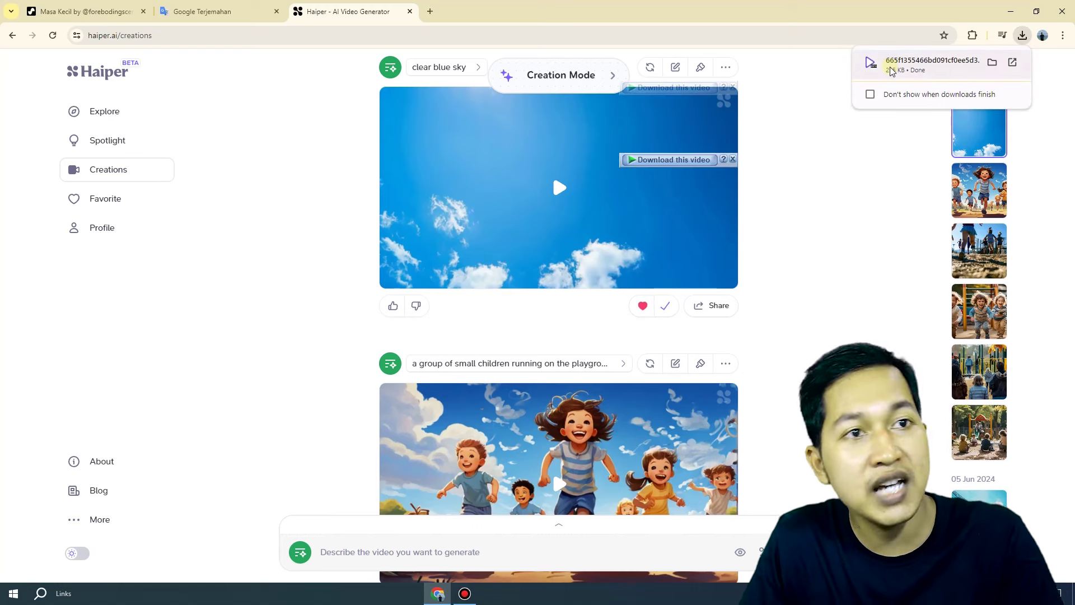
scroll(750, 307, down, 5)
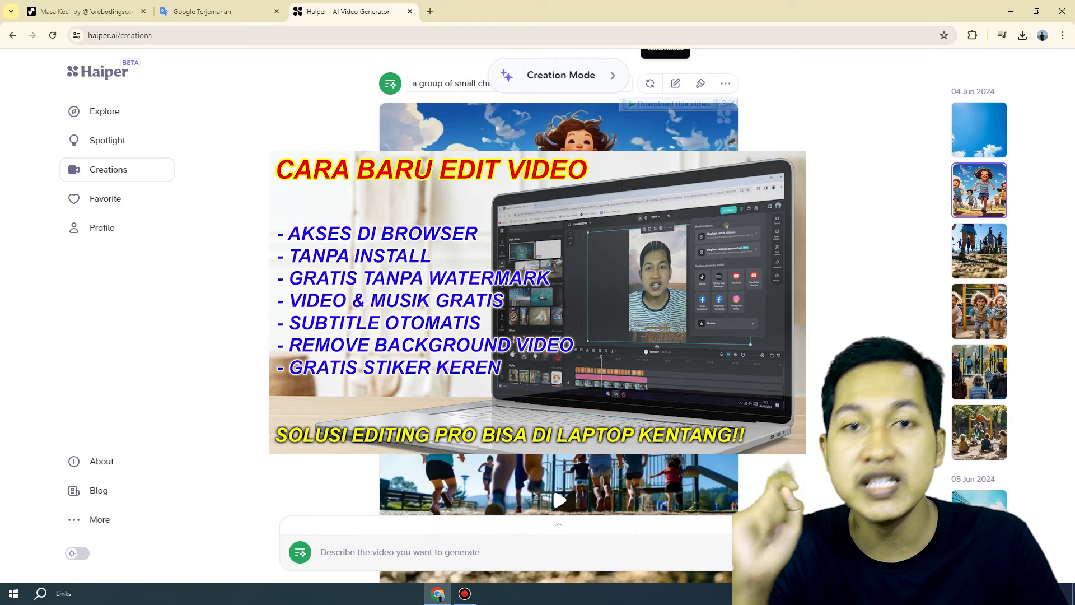
- Find CapCut through a web search for "capcut online" and create a new 16:9 video project in it
click(430, 11)
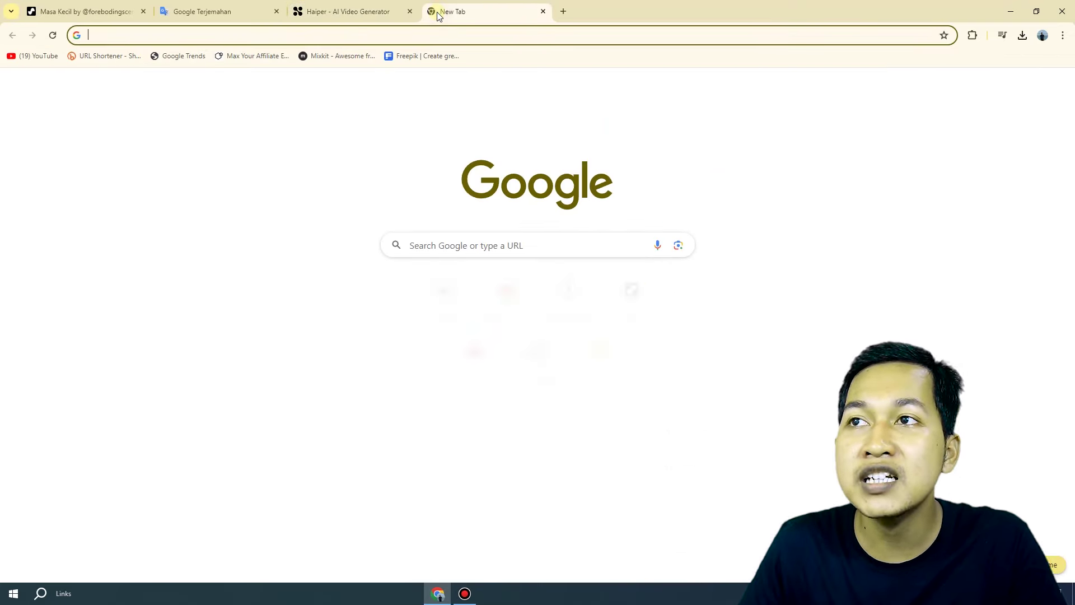
text(capcut)
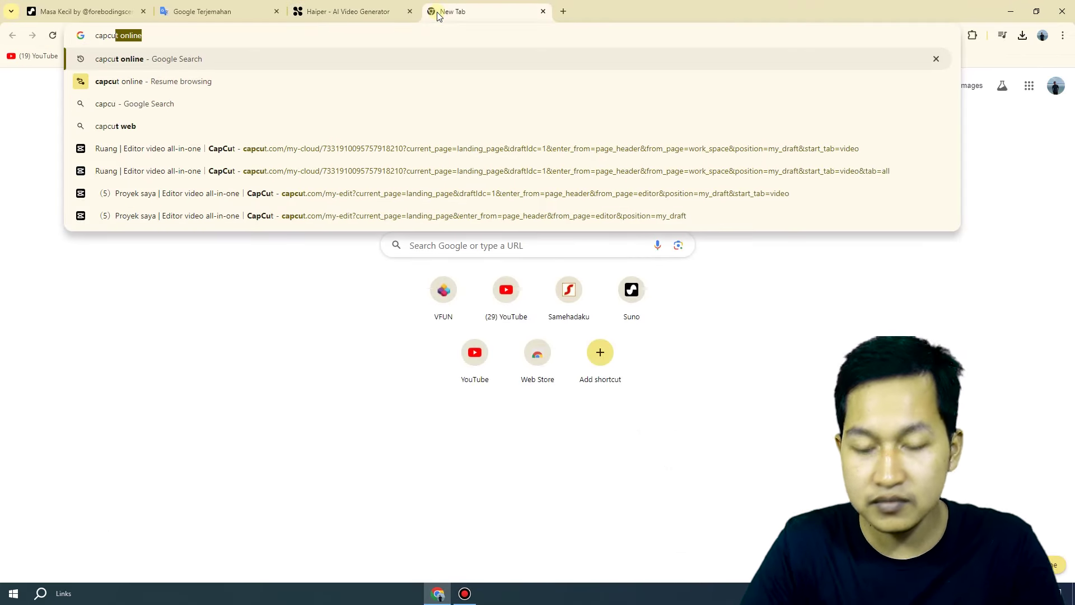
key(Return)
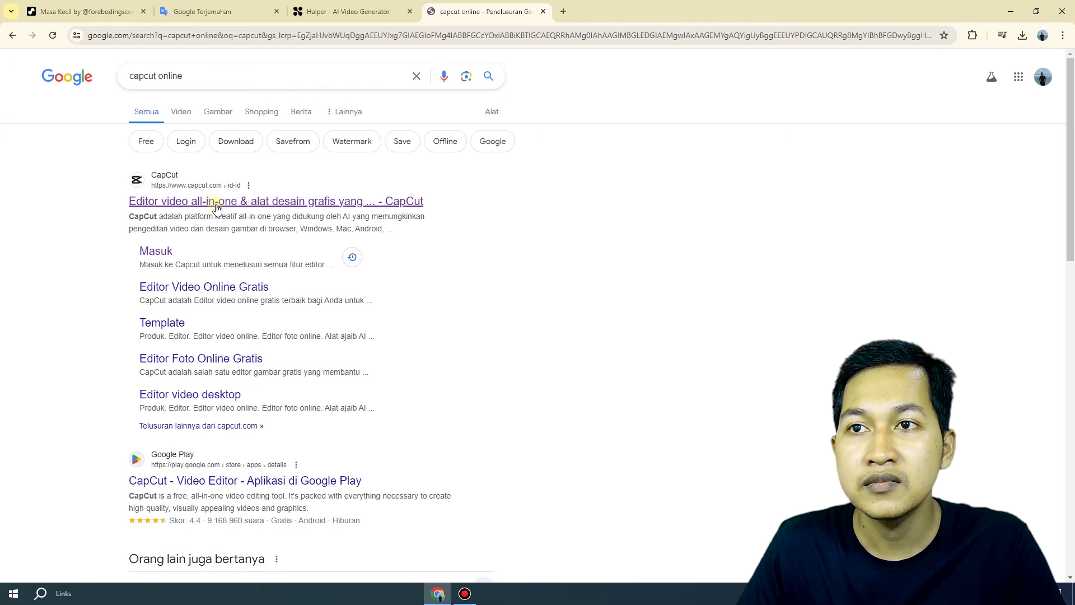
click(215, 205)
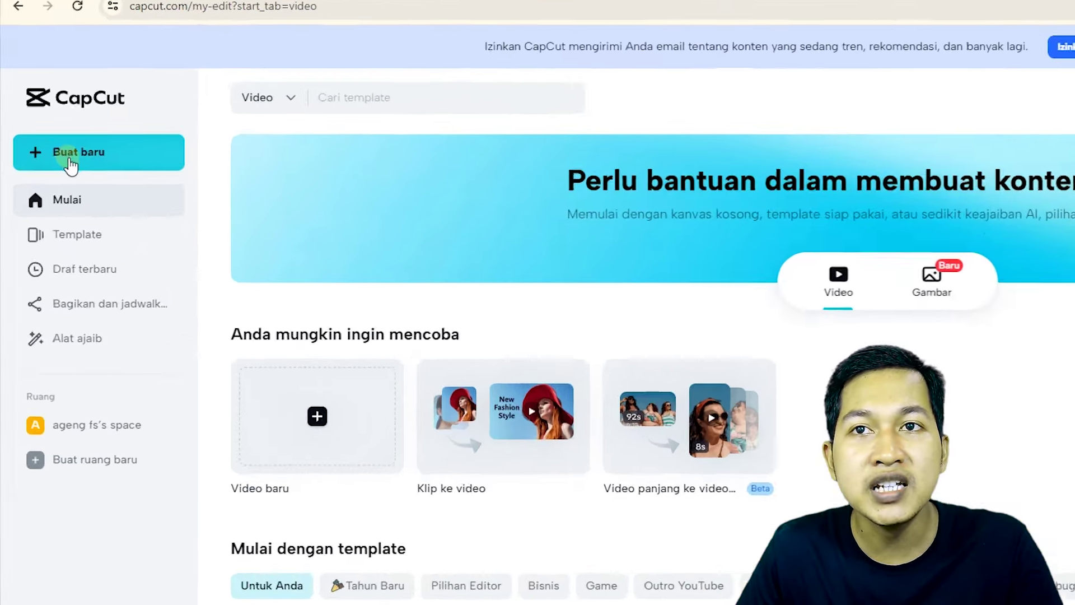
click(57, 135)
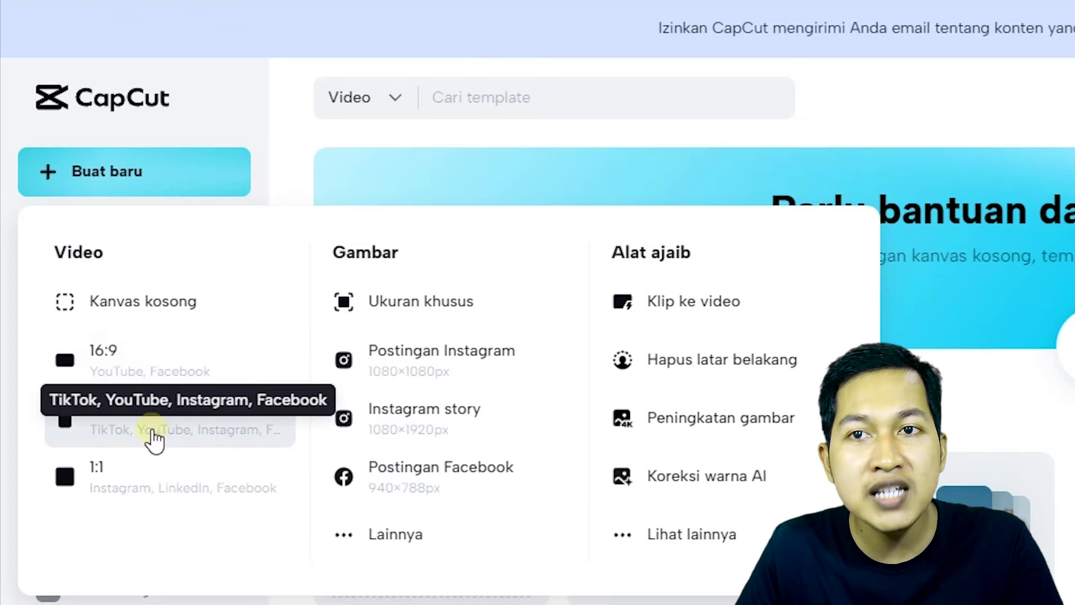
click(184, 374)
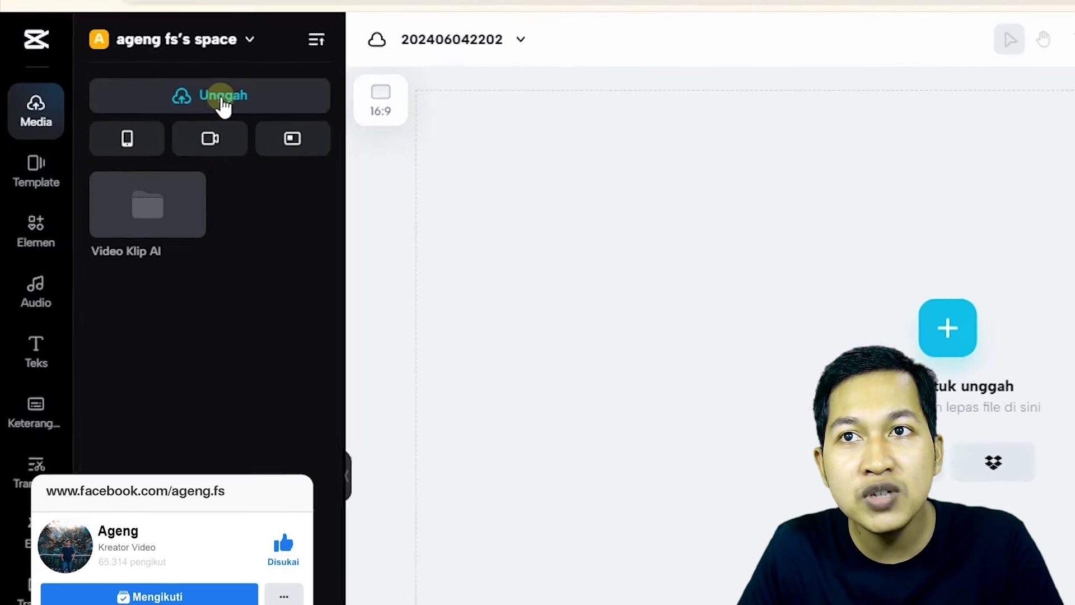
- Upload the sky clip 665f1355466bd091cf0ee5d3 from the Downloads folder to the project media
click(252, 103)
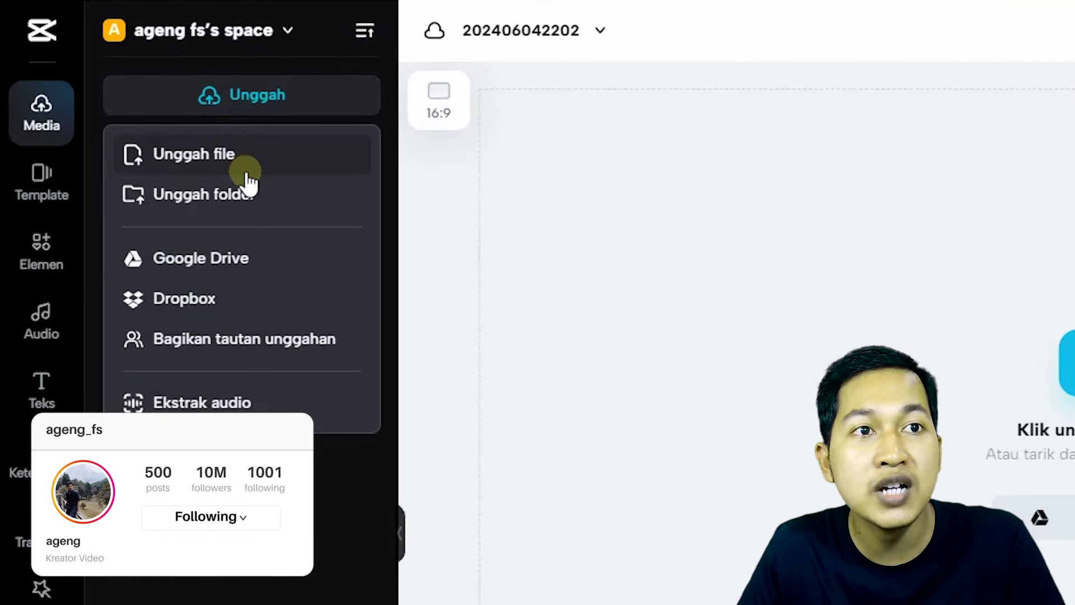
click(230, 161)
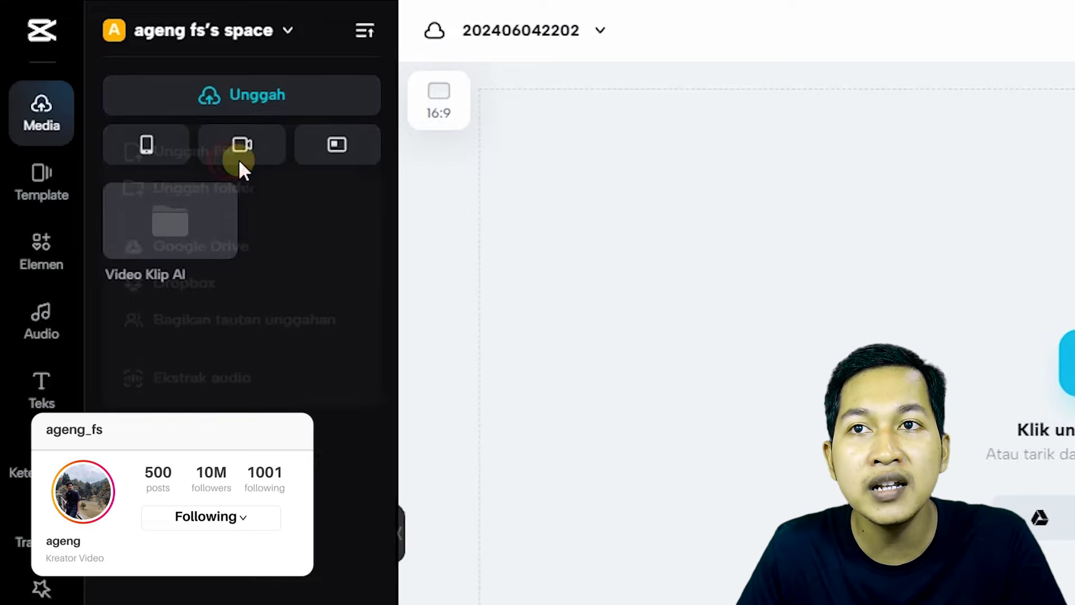
click(121, 249)
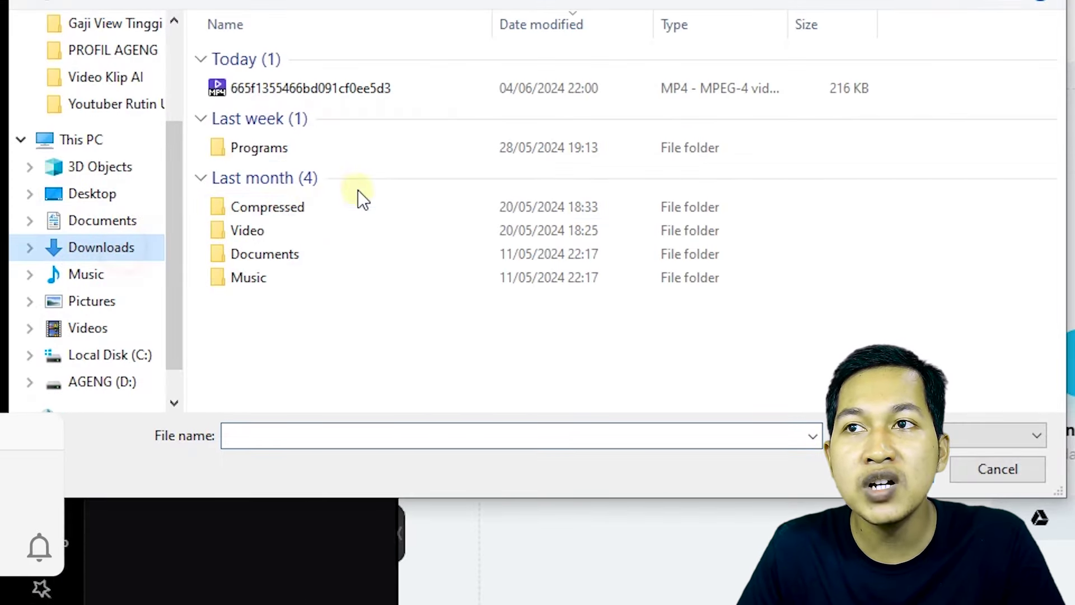
click(277, 94)
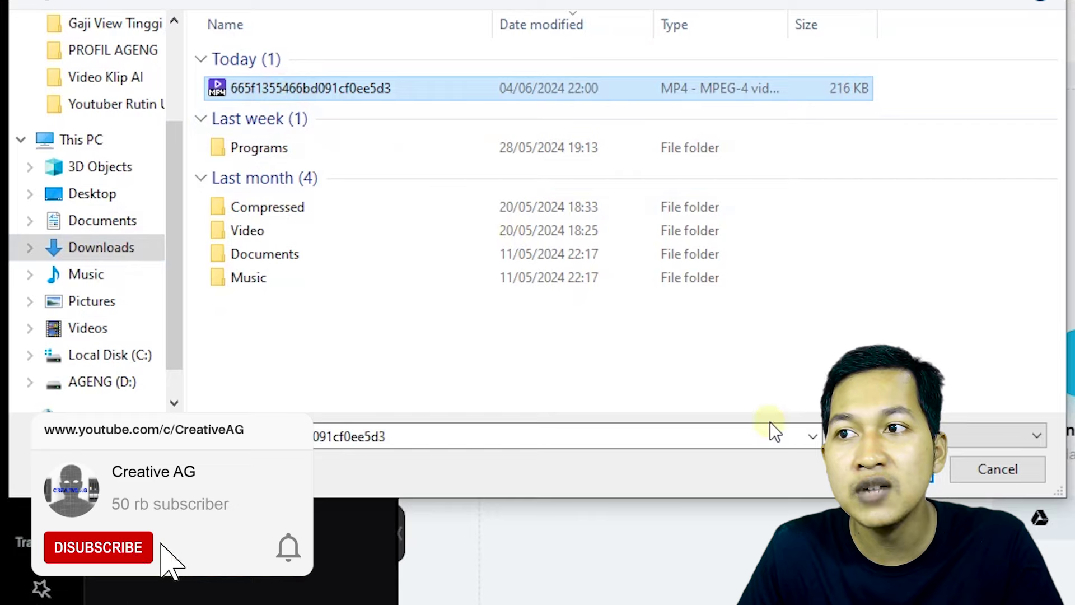
key(Return)
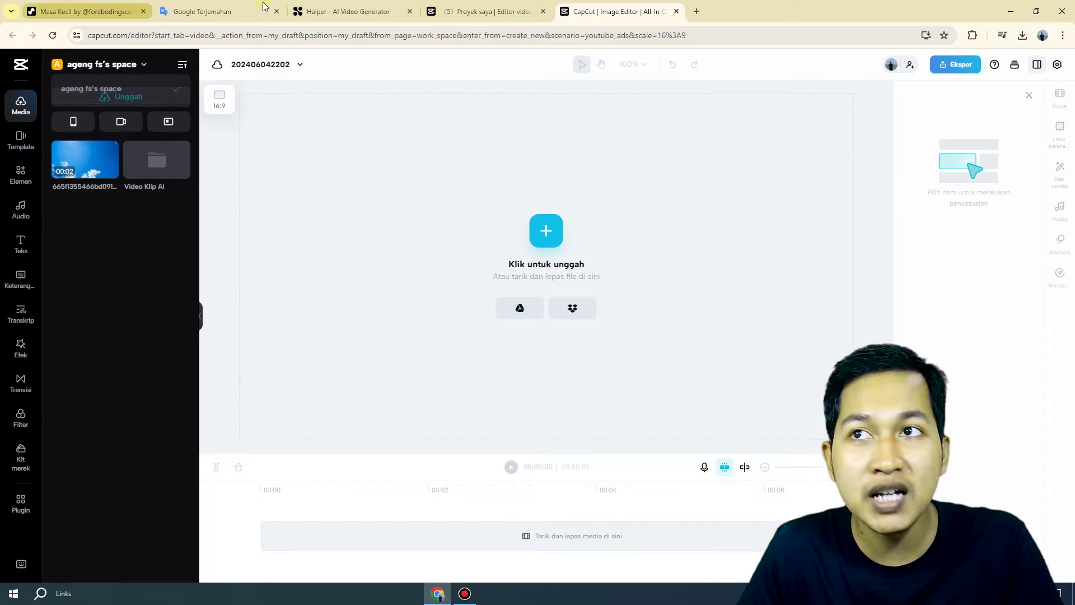
- Download the cartoon video of small children running on the playground from Haiper and return to the CapCut project
click(344, 11)
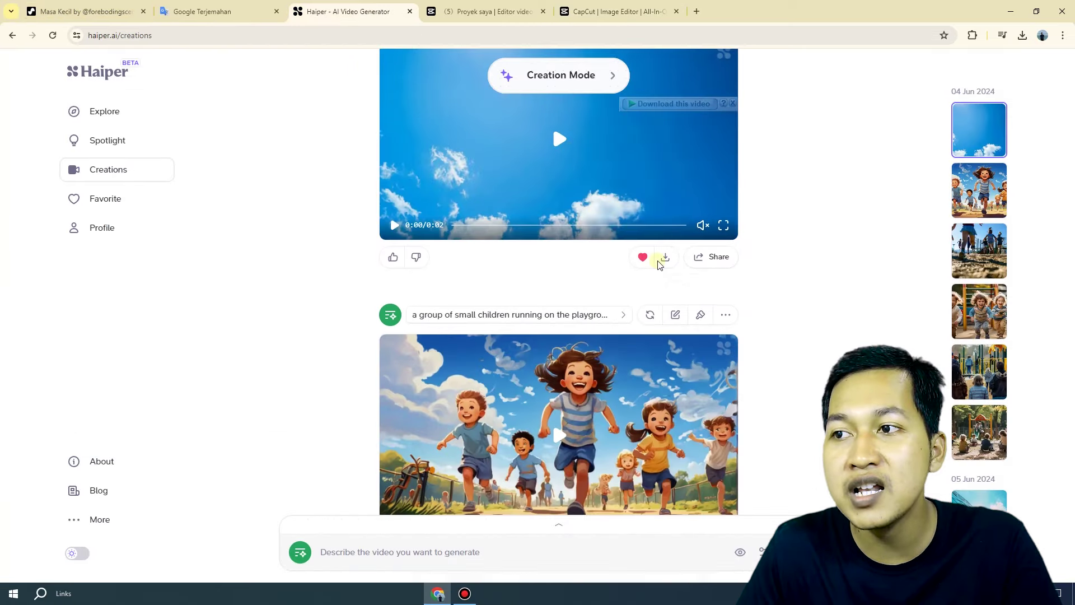
click(672, 326)
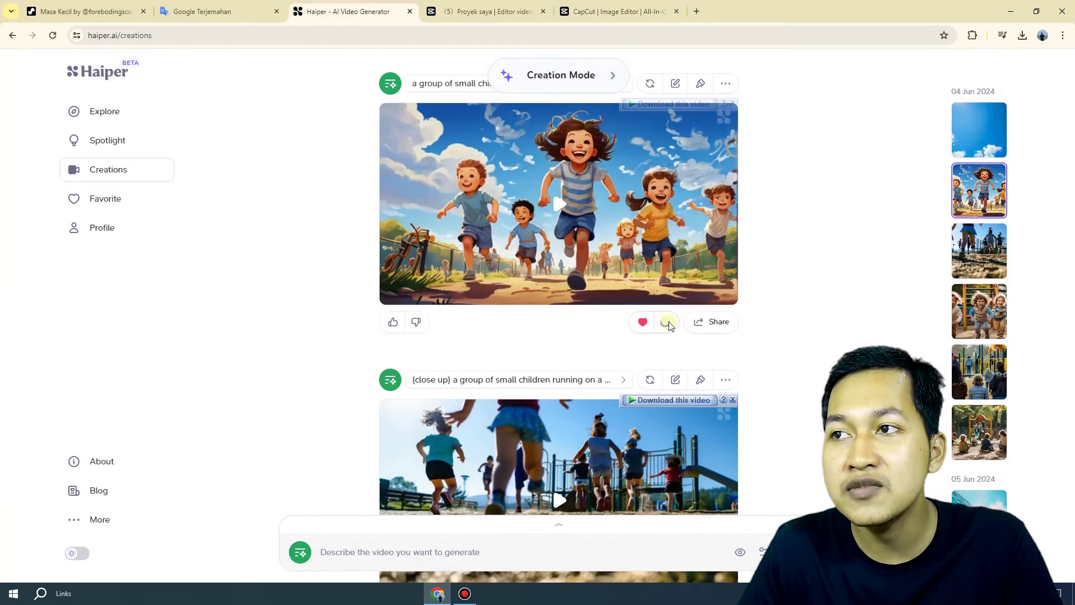
click(618, 7)
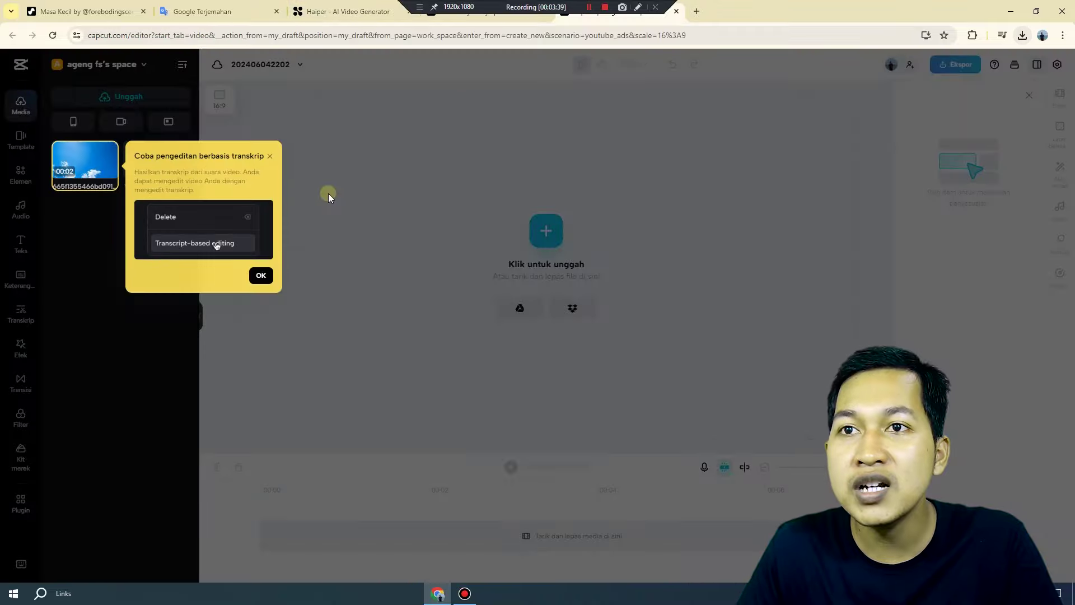
- Dismiss the transcript-editing tip and upload the running-children clip and Masa Kecil.mp3 to the project media
click(260, 273)
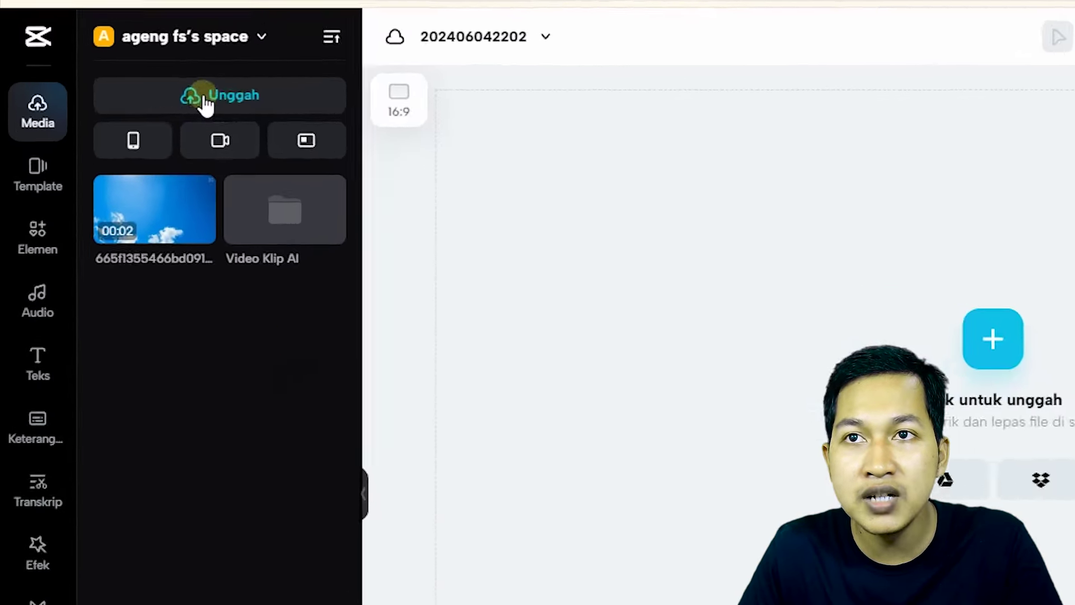
click(124, 99)
click(210, 159)
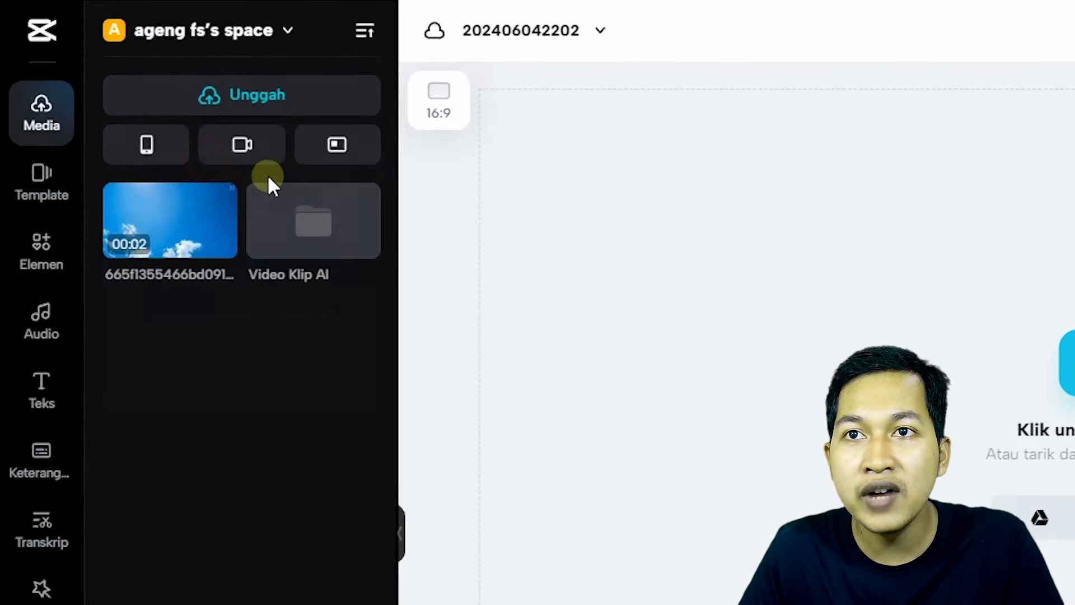
click(963, 5)
click(1036, 11)
double_click(261, 122)
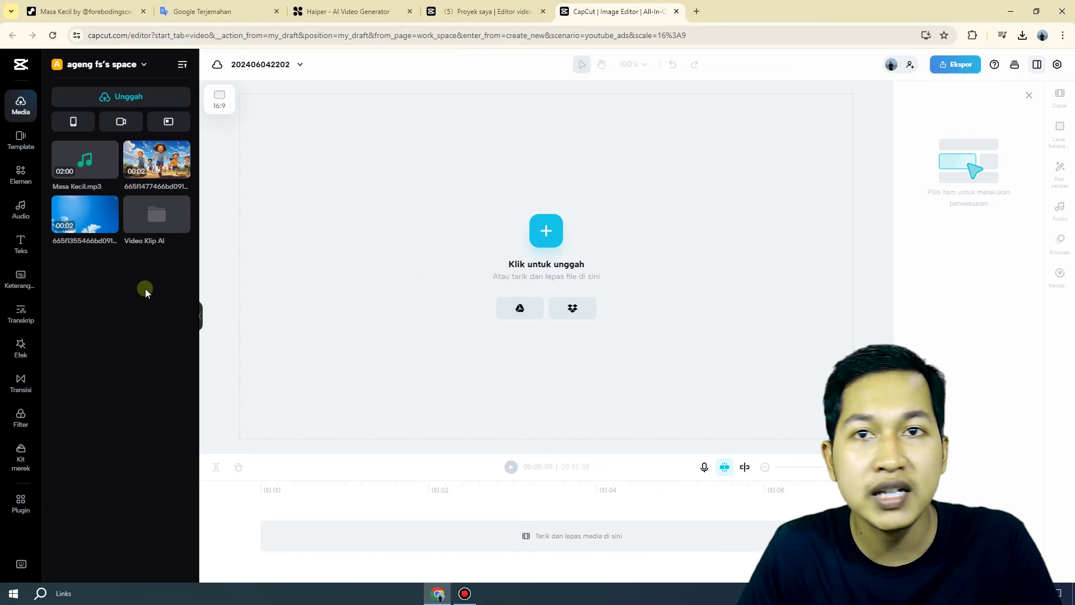
- Place Masa Kecil.mp3 on the timeline starting at 00:00 and play its opening seconds
drag(85, 159, 299, 556)
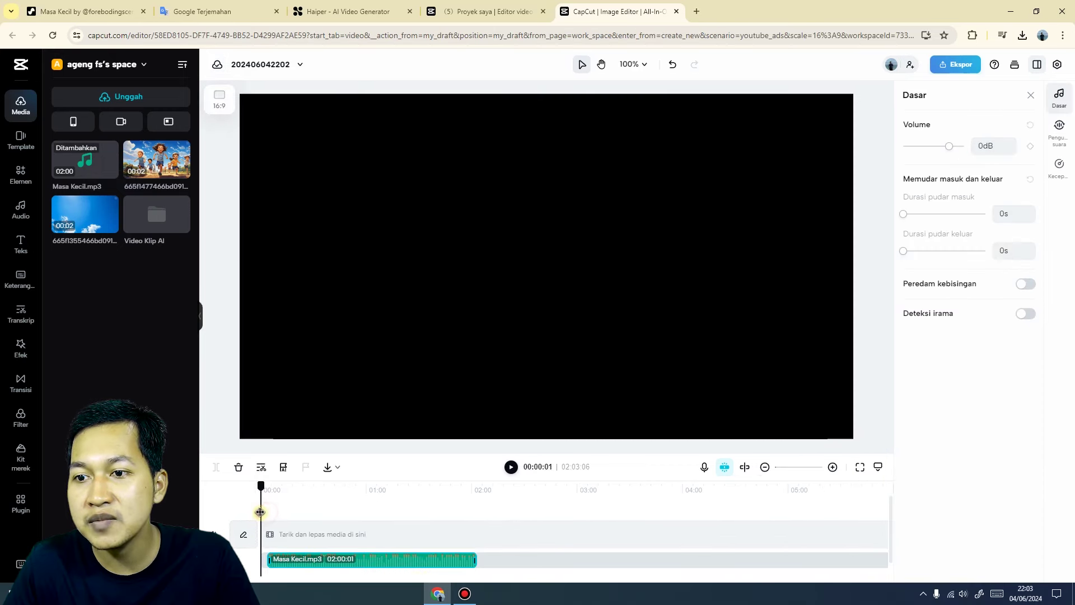
click(303, 557)
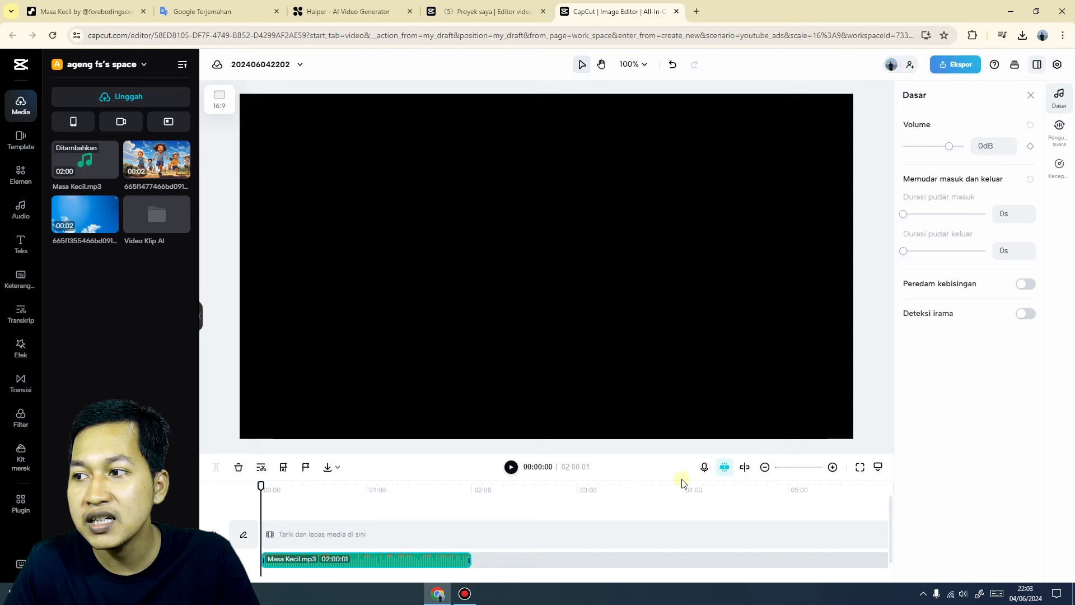
click(832, 467)
click(833, 467)
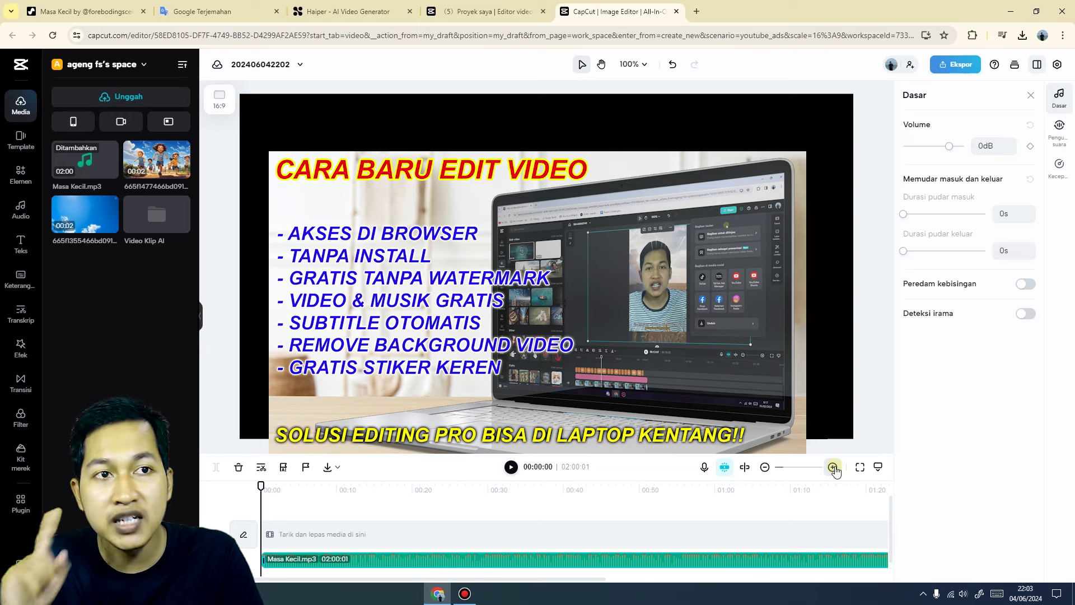
click(266, 504)
key(space)
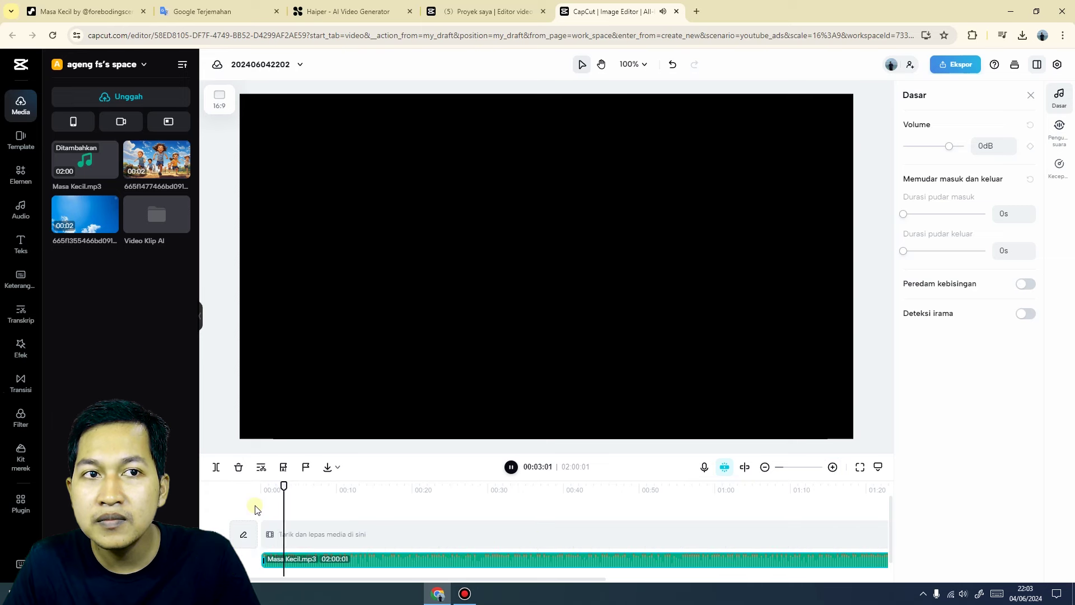
key(space)
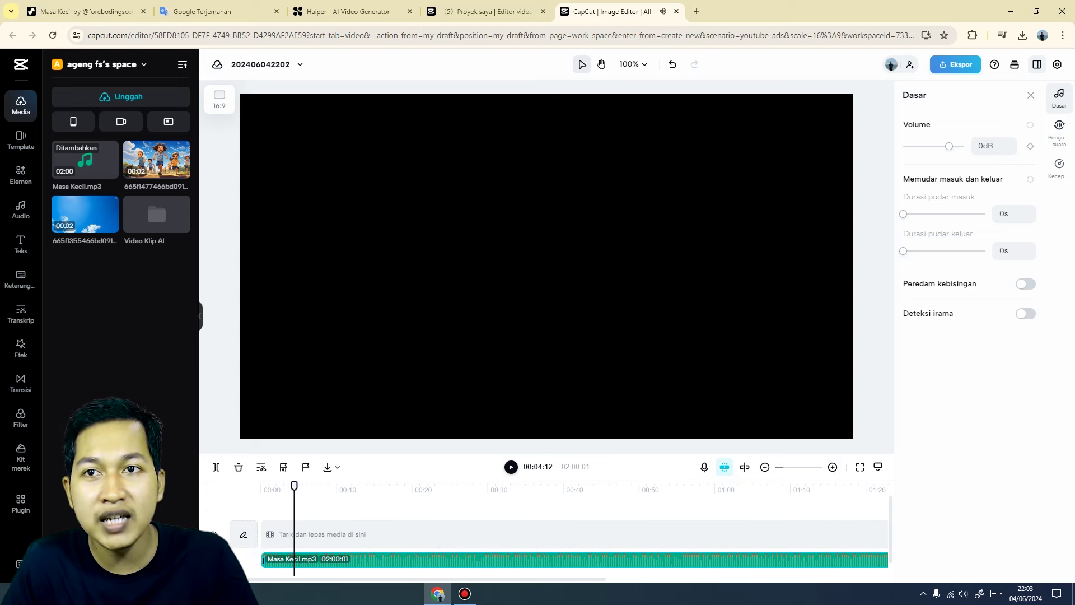
- Place the sky clip at the start of the video track and slow it down to end at about 00:06:20
drag(88, 216, 278, 530)
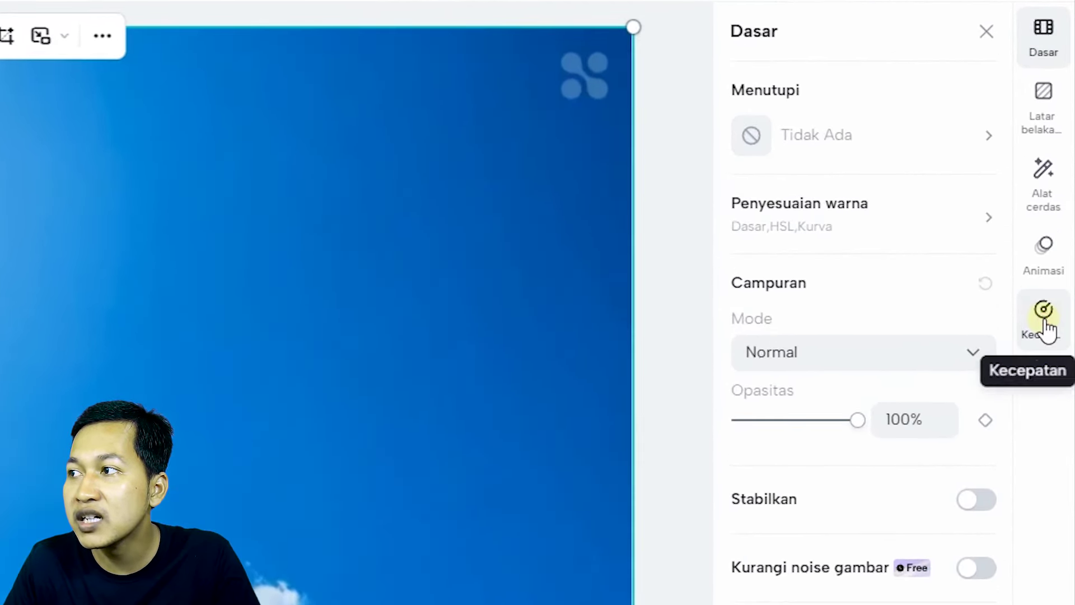
click(1059, 236)
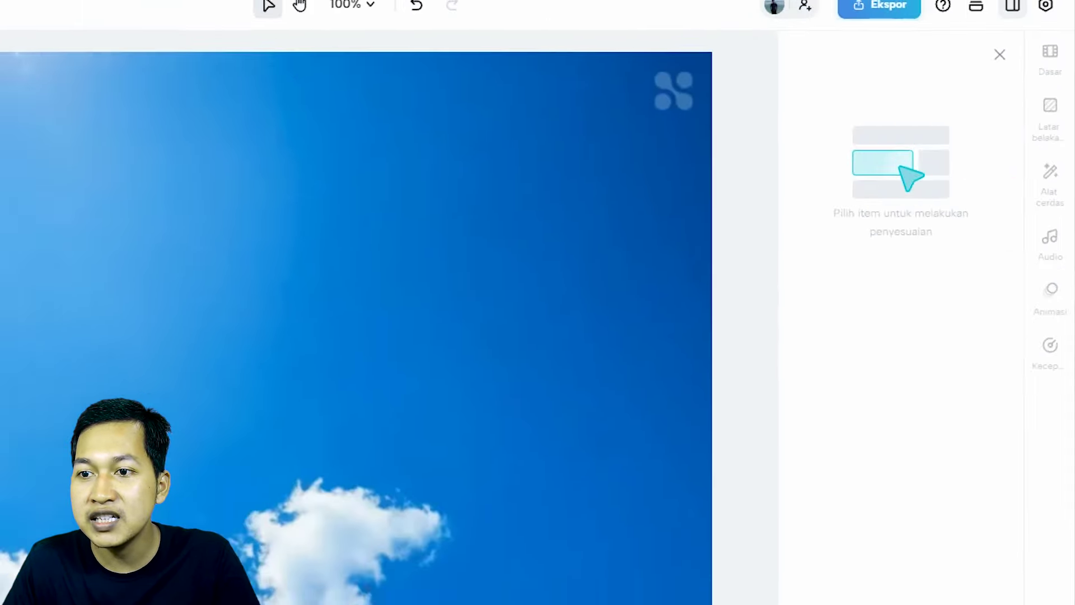
click(255, 511)
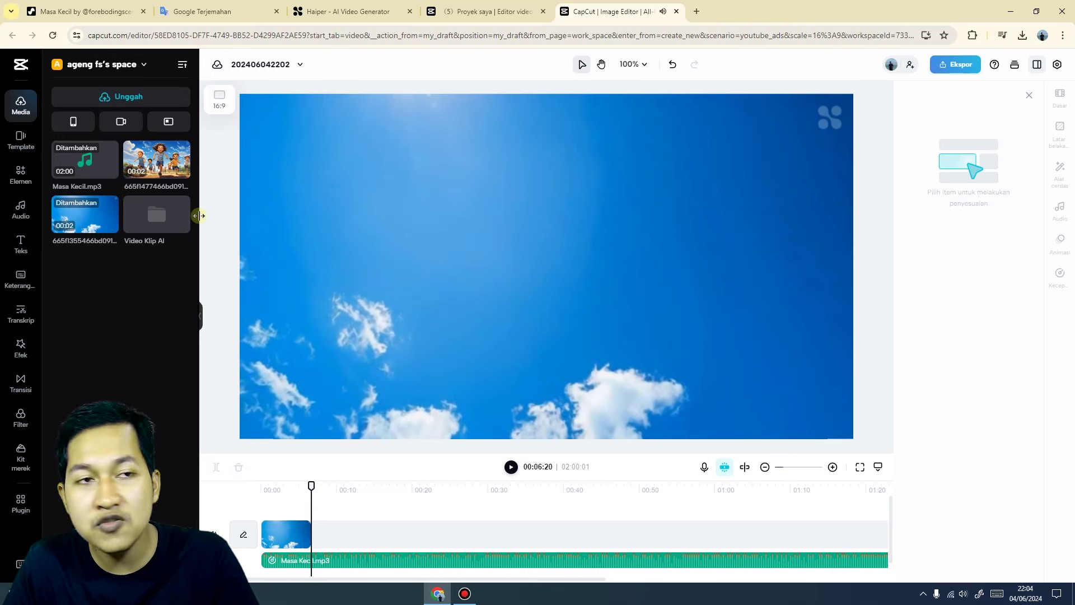
- Add the running-children clip directly after the sky clip and reduce its speed to match the sky clip's length
drag(153, 159, 325, 527)
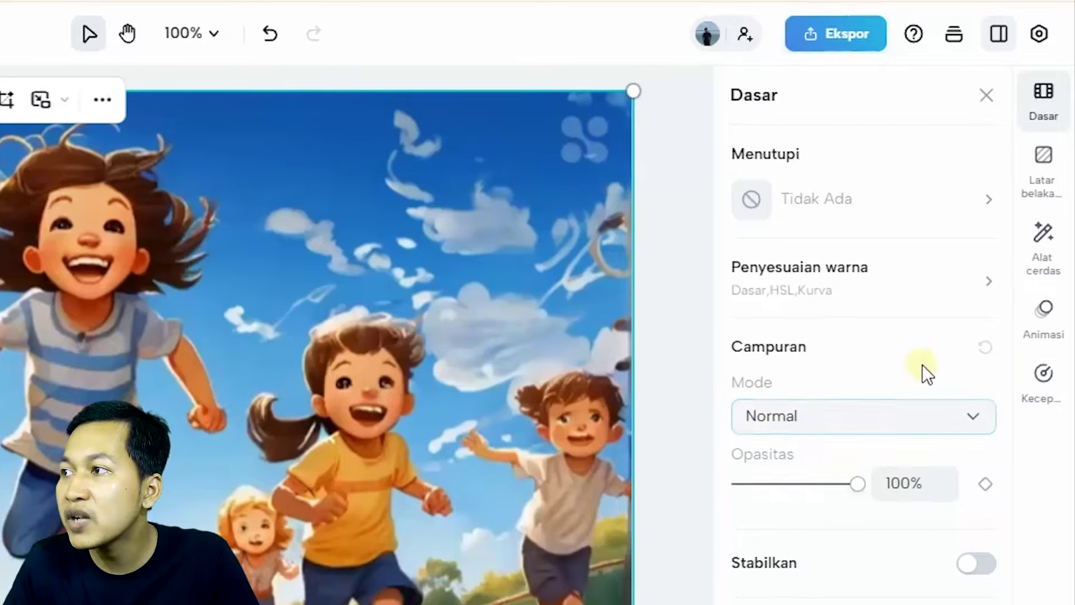
click(1041, 375)
click(984, 268)
click(983, 264)
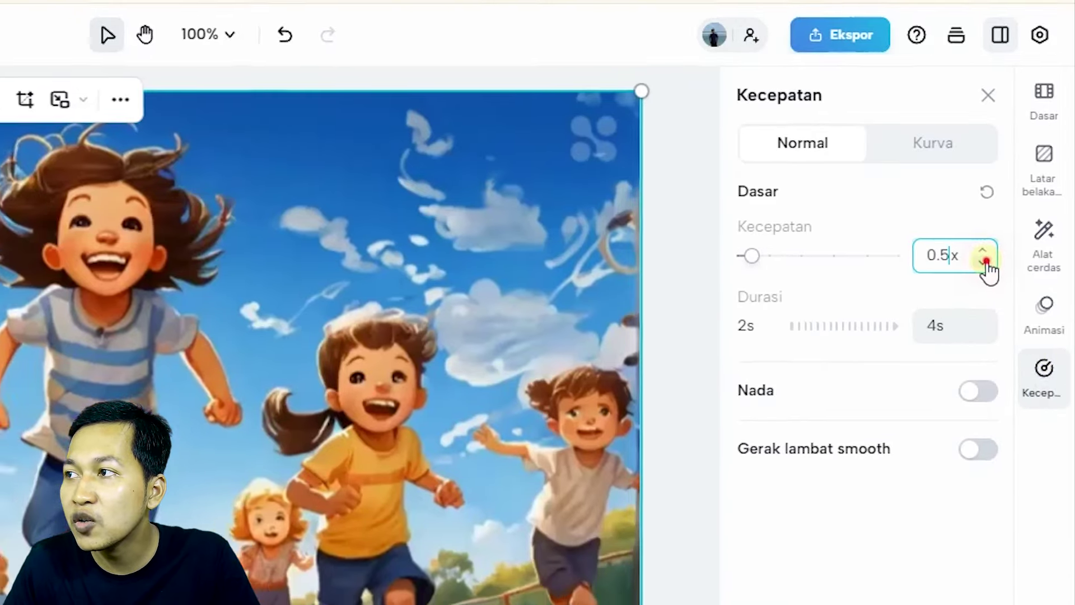
click(983, 264)
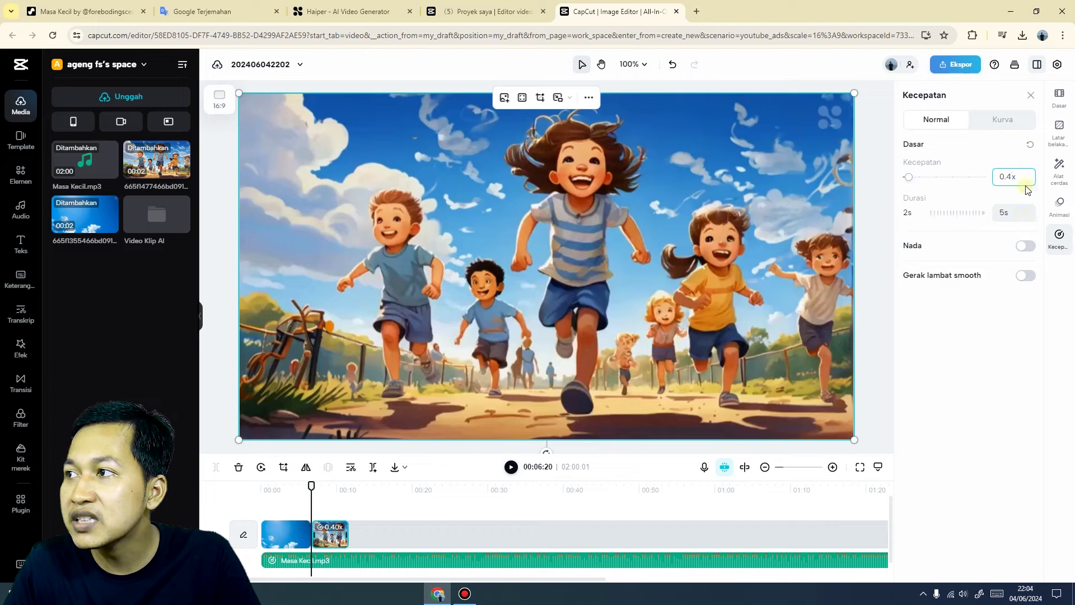
- Play the timeline from the beginning to check both clips against the song, pausing within the running-children clip
click(363, 512)
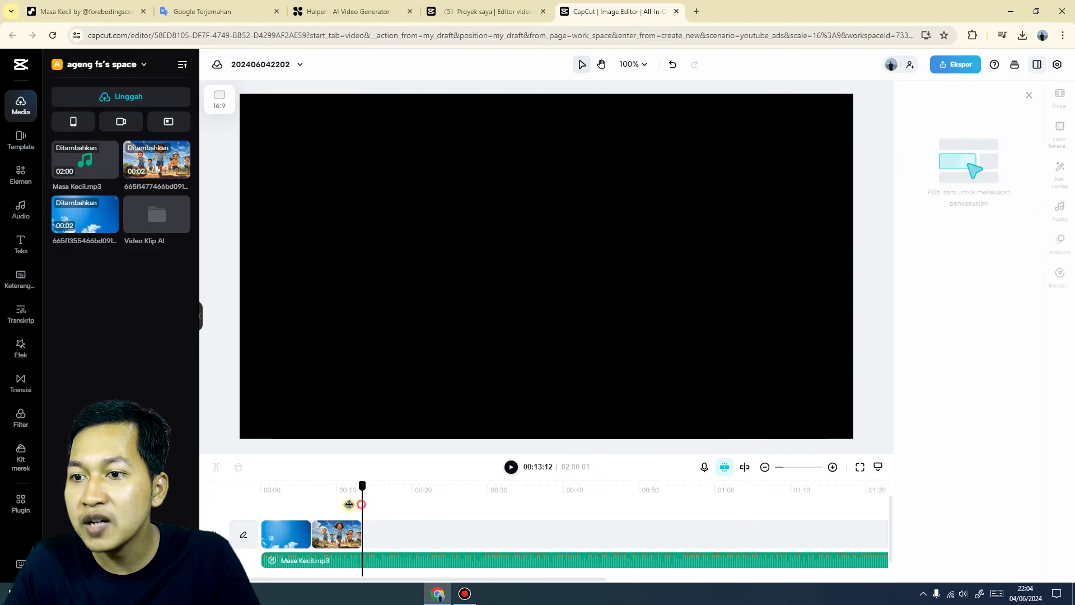
click(252, 513)
key(space)
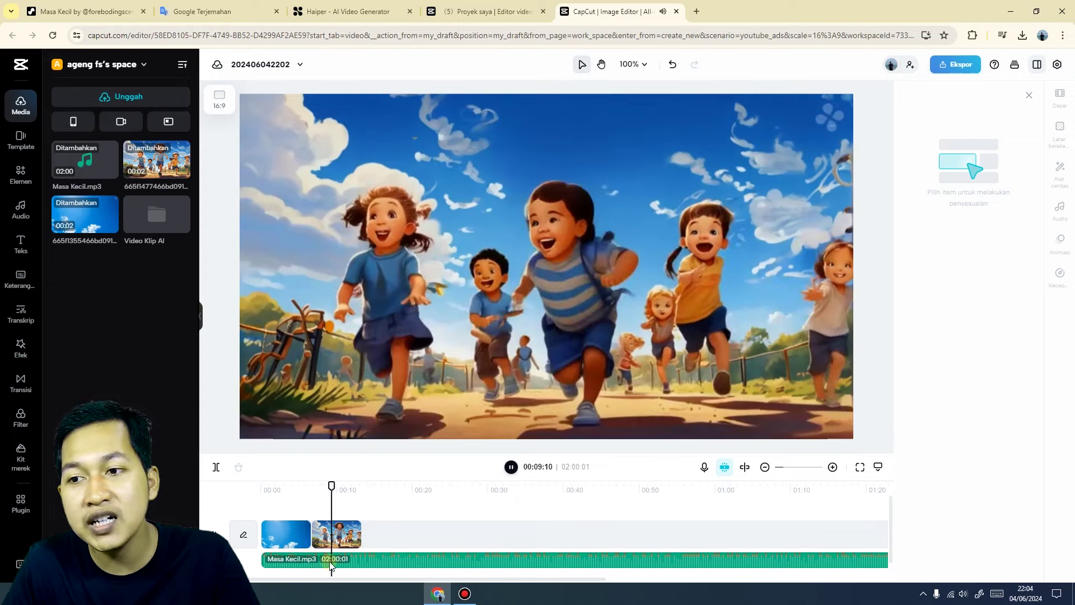
key(space)
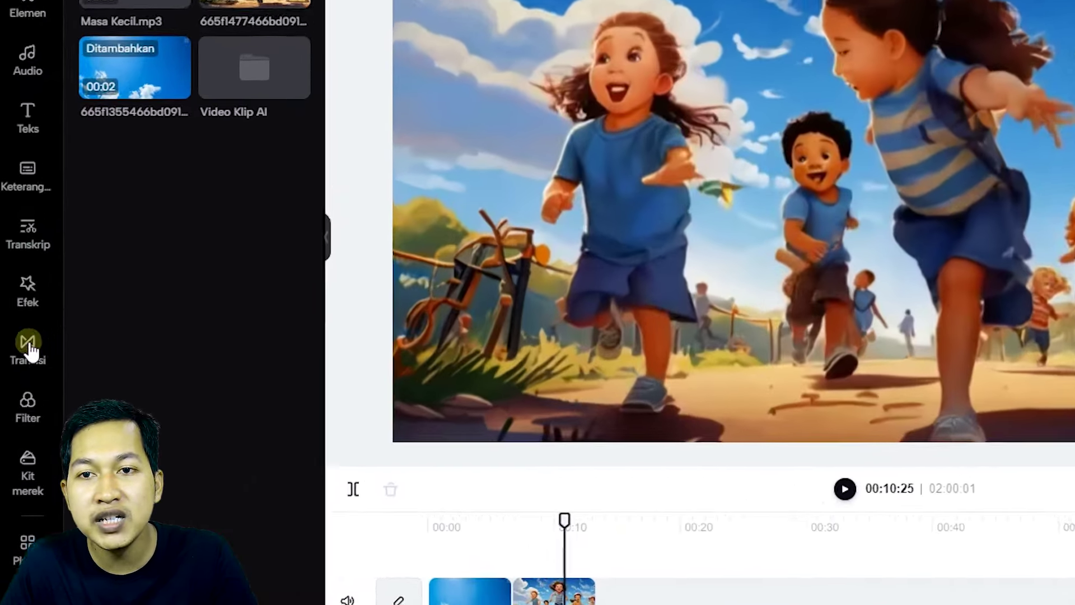
- Add the Campur transition between the sky clip and the running-children clip and play across it
click(21, 383)
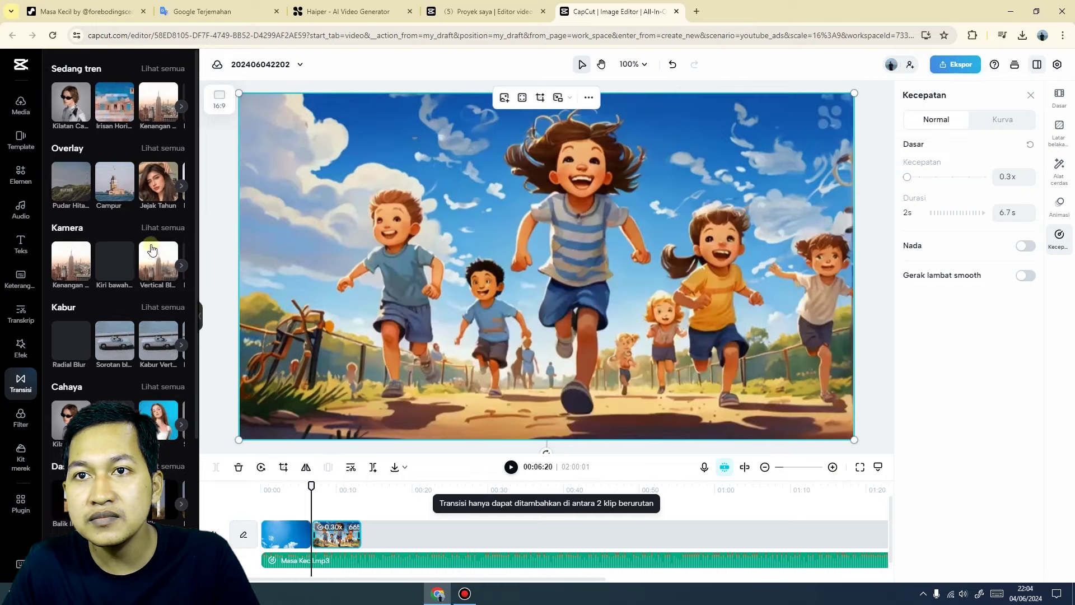
click(297, 527)
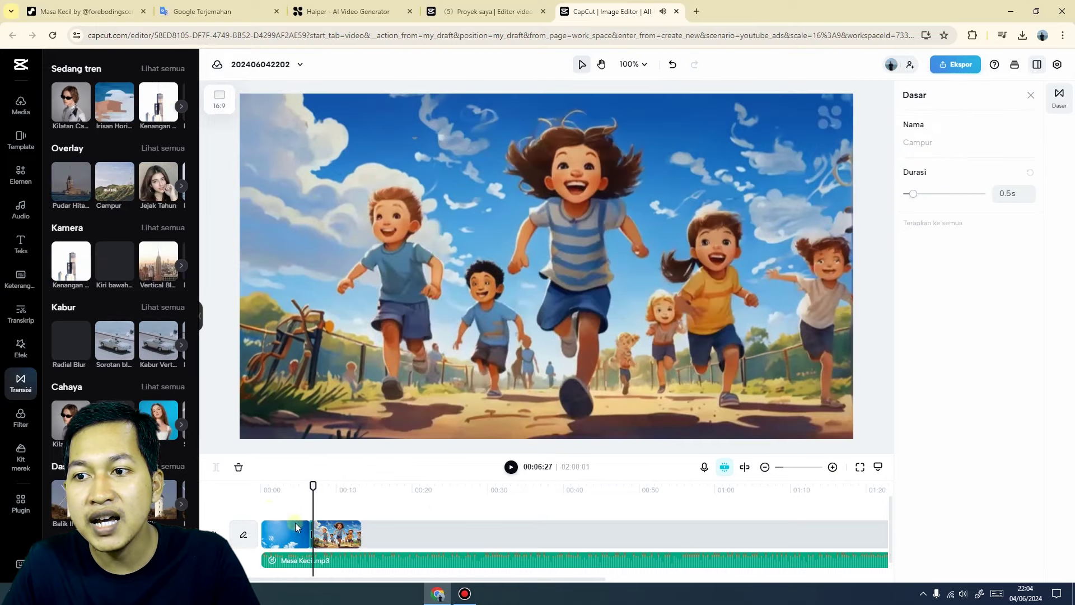
drag(310, 505, 295, 506)
key(space)
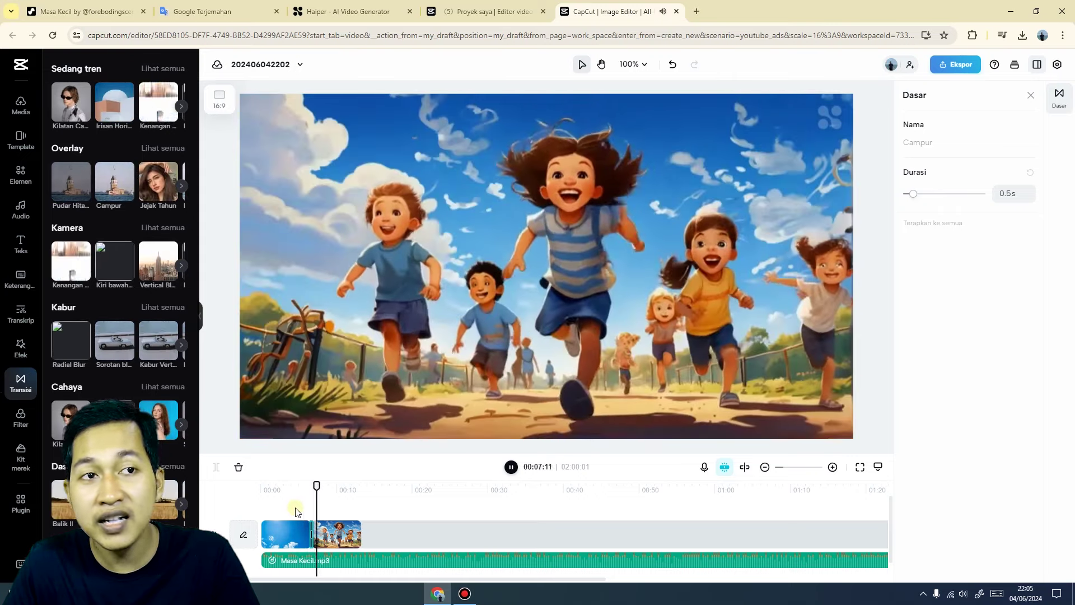
key(space)
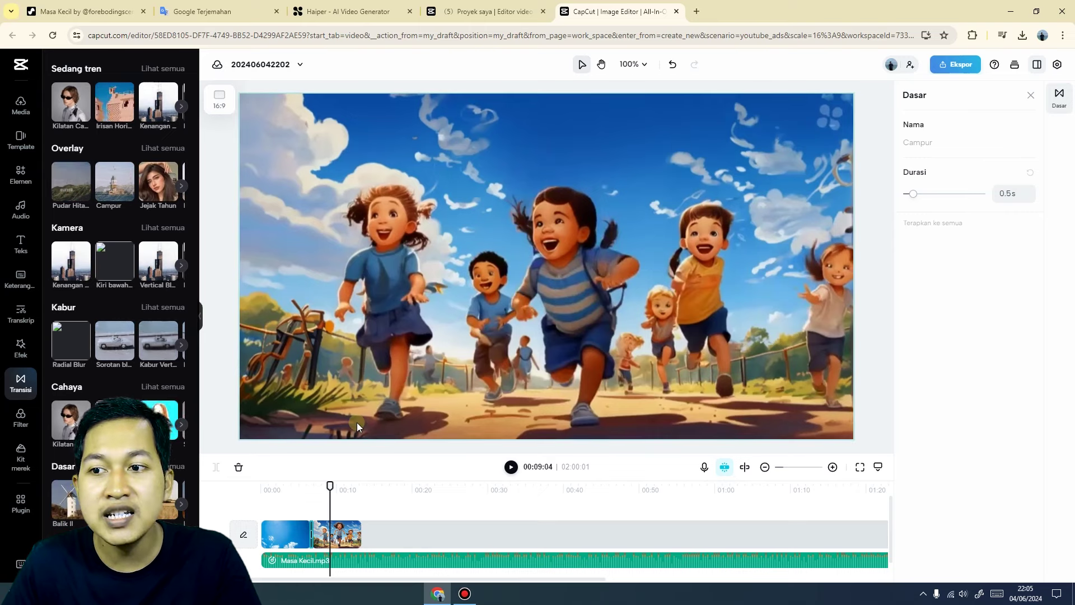
- Add a scale keyframe at 100% near the start of the running-children clip, at 00:07:01
click(342, 538)
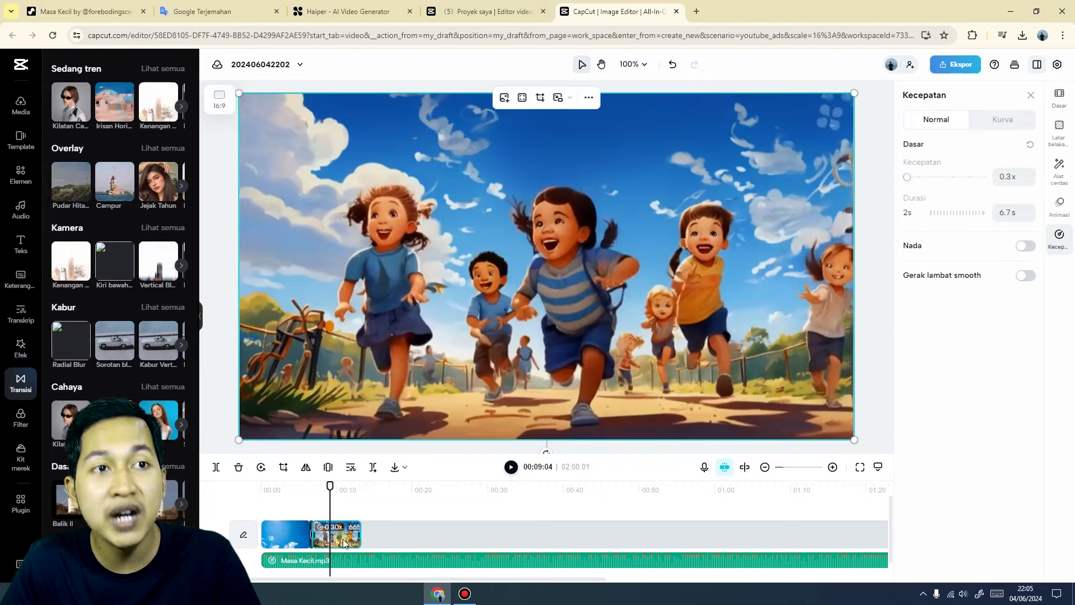
drag(329, 505, 312, 504)
click(832, 467)
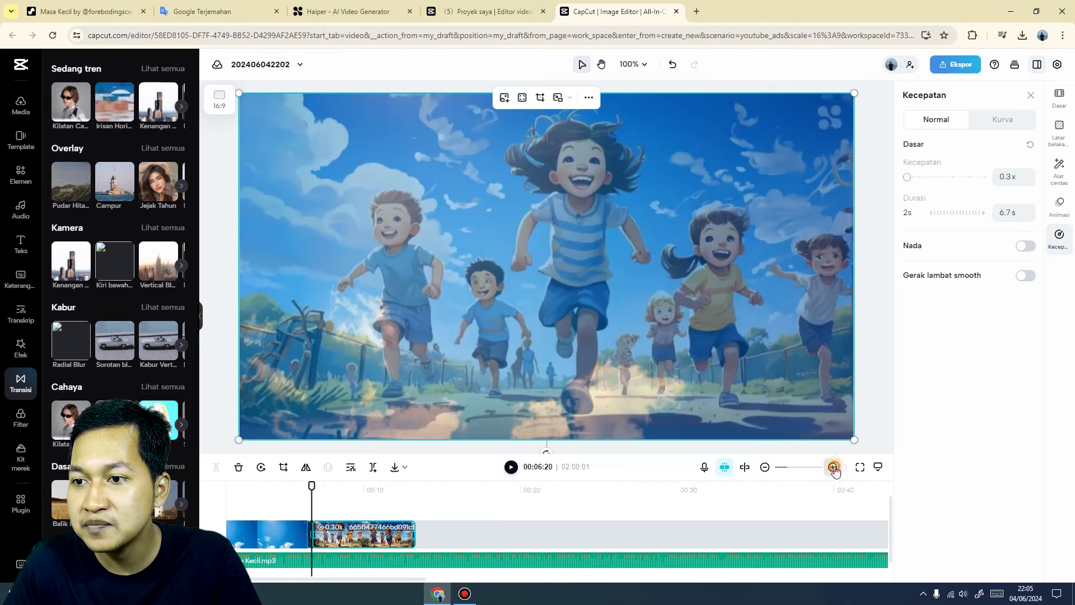
click(833, 467)
drag(319, 513, 323, 508)
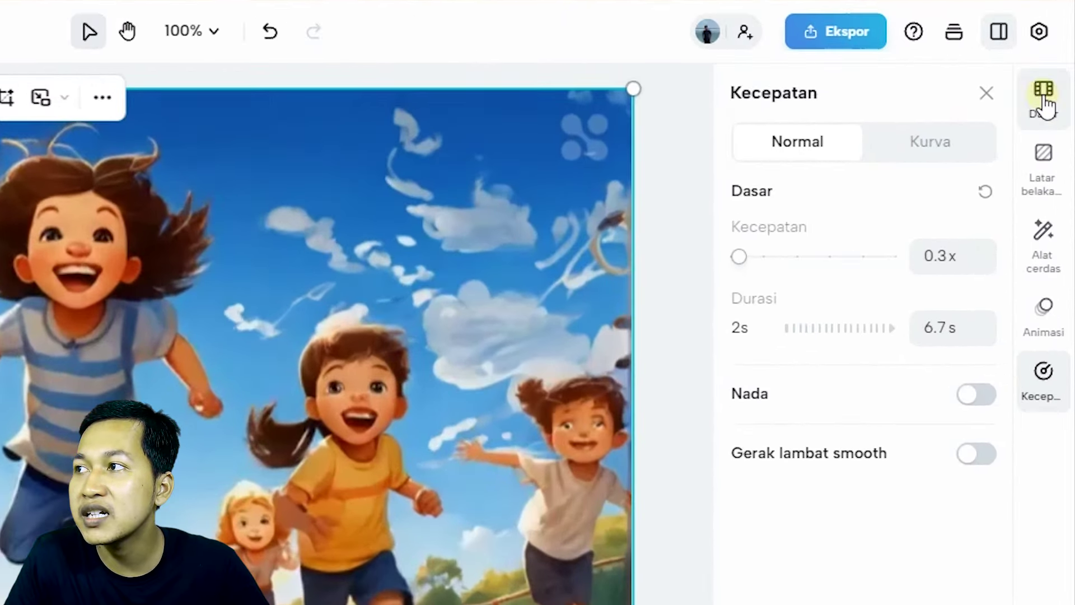
click(1058, 98)
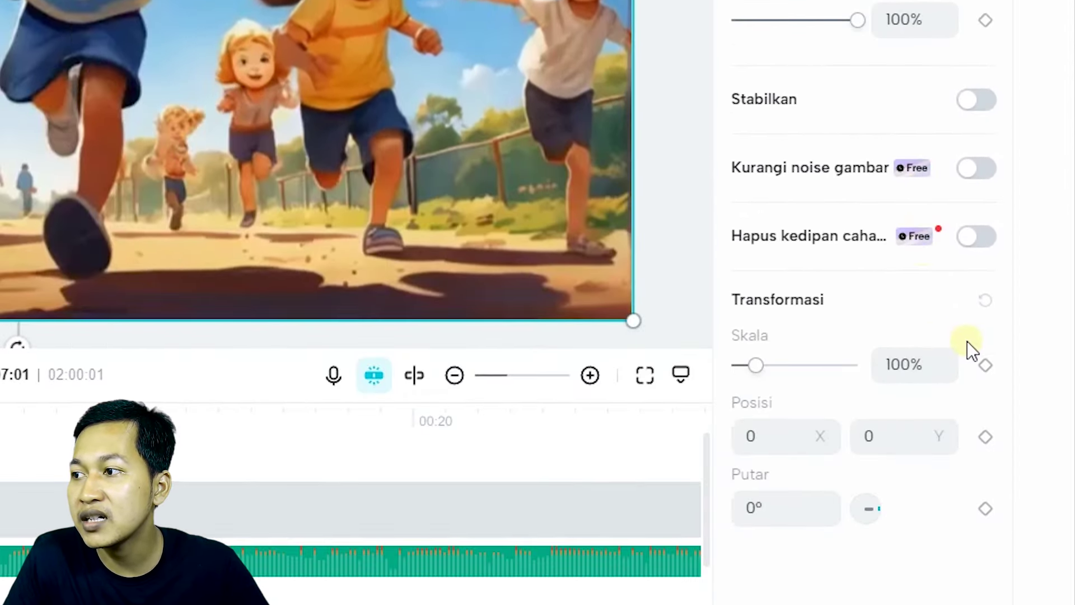
click(984, 365)
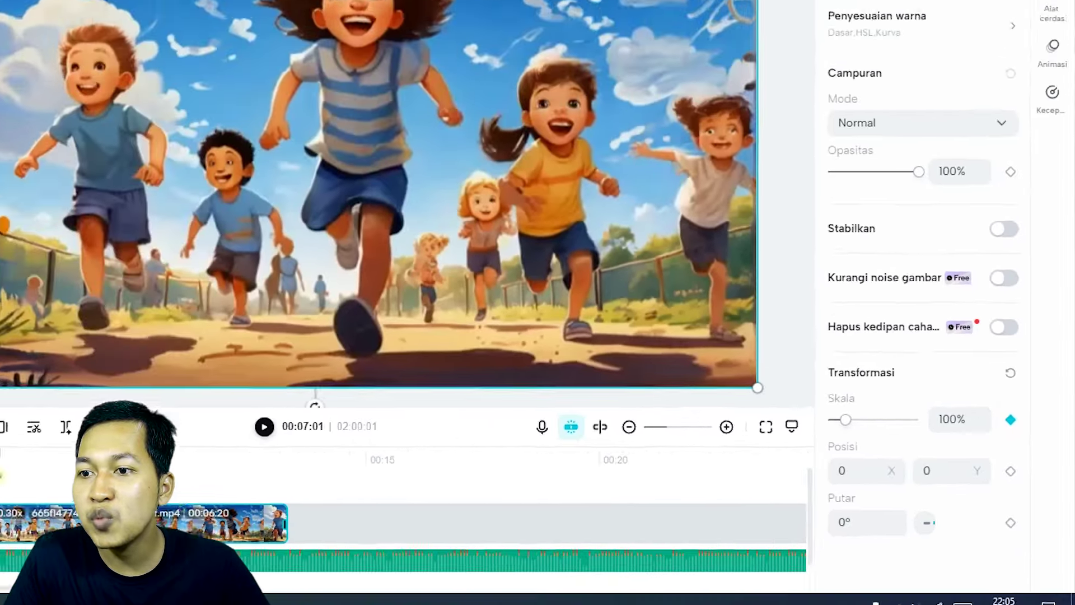
- Add a second scale keyframe near the end of the running-children clip, at 00:12:17, and set it to 110%
drag(11, 456, 263, 456)
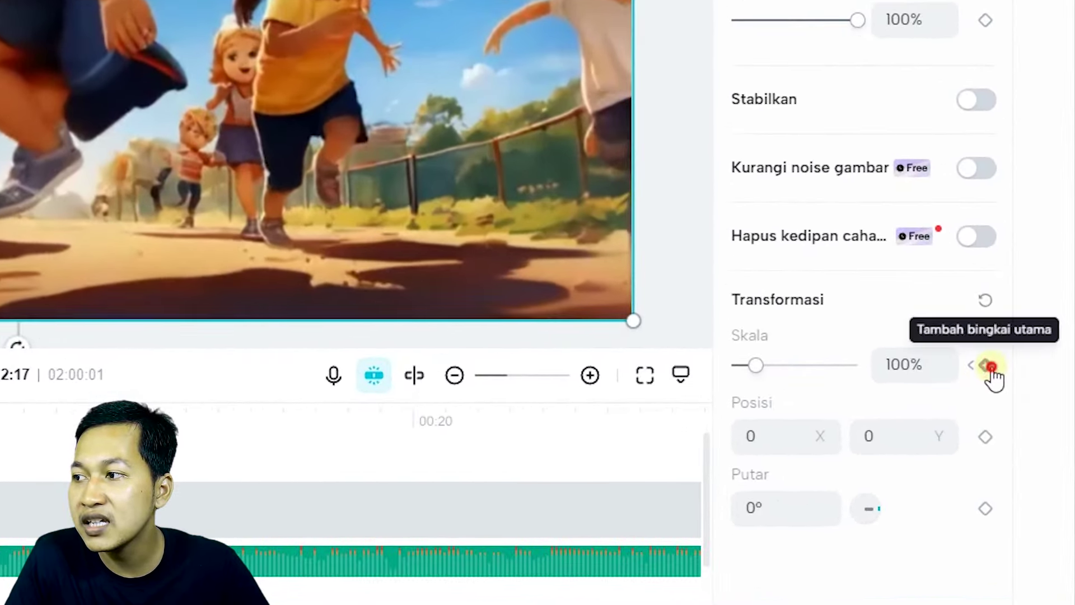
click(1011, 422)
drag(945, 368, 944, 368)
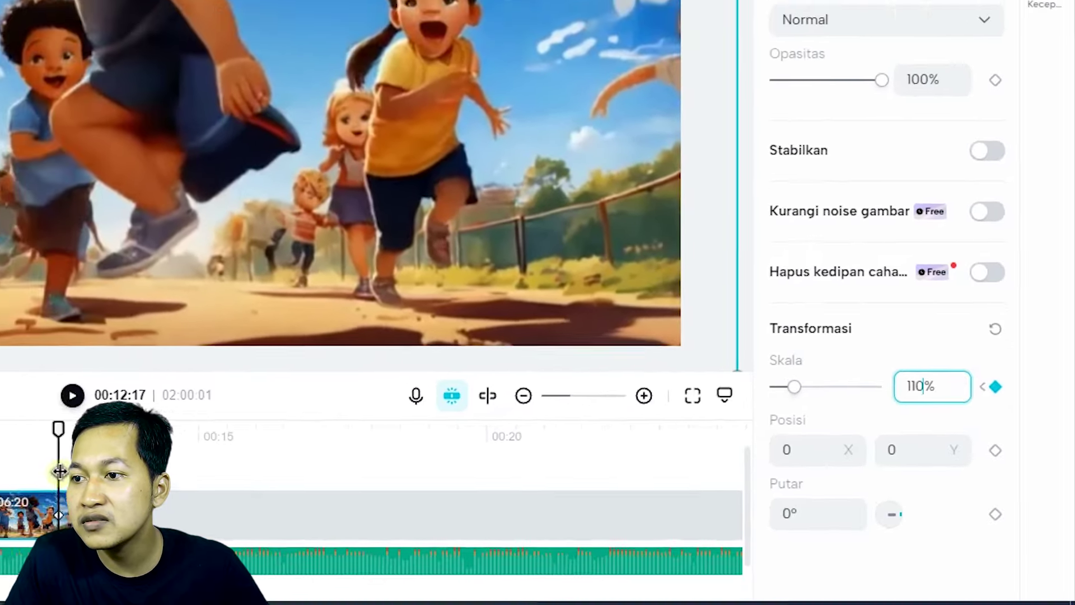
- Play the running-children clip from 00:06:20 to check the gradual zoom
click(312, 498)
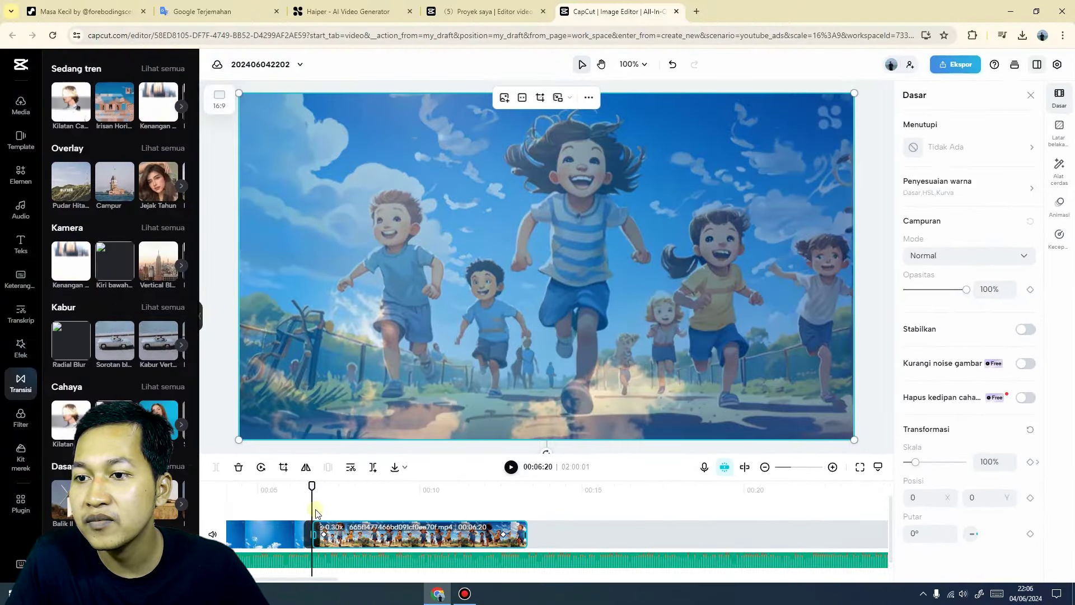
key(space)
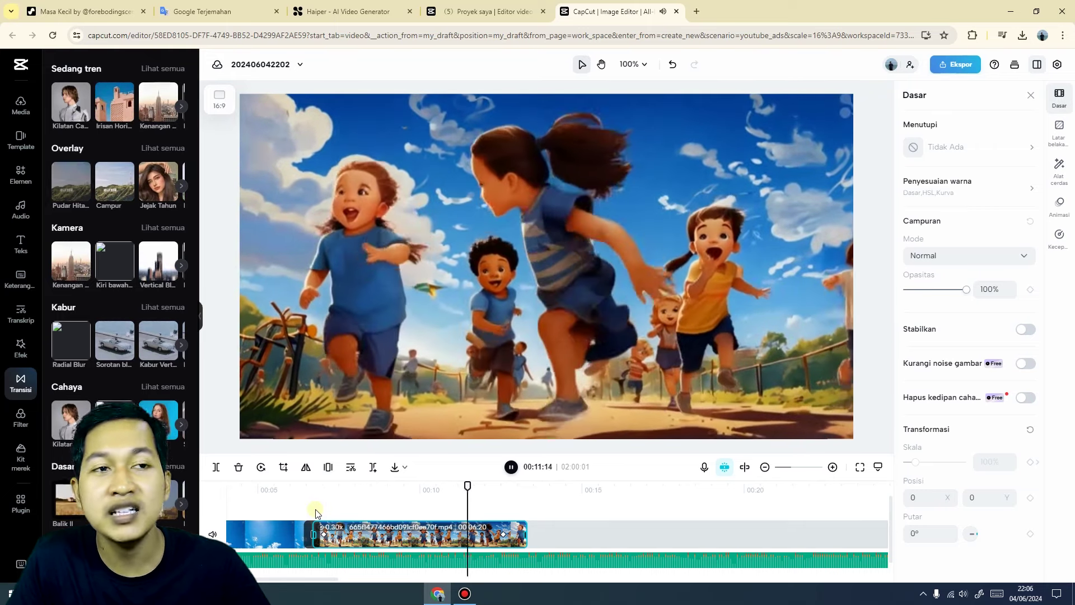
key(space)
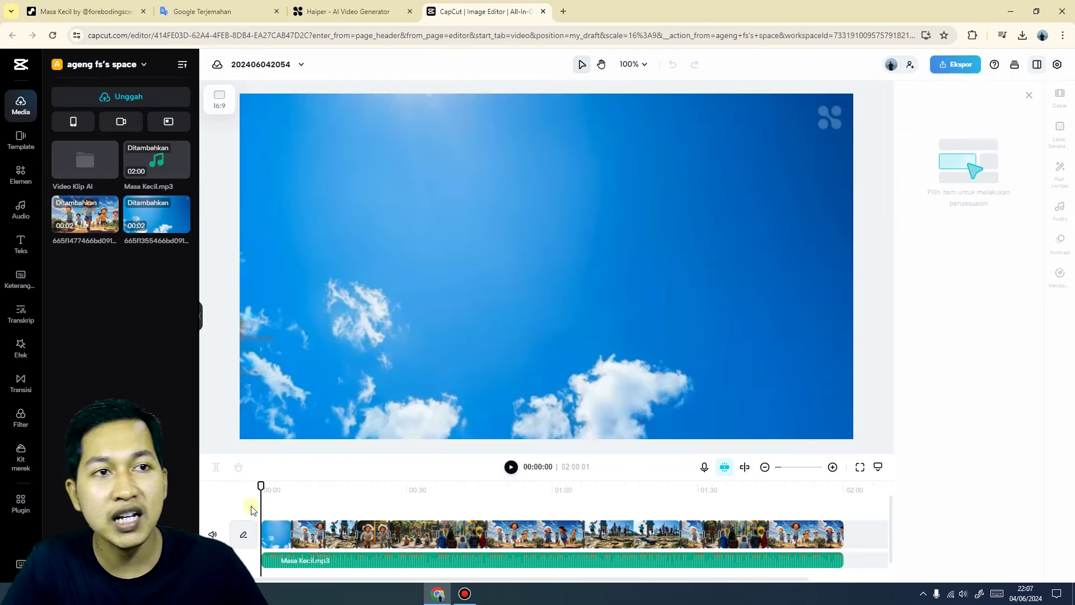
drag(261, 505, 279, 505)
key(space)
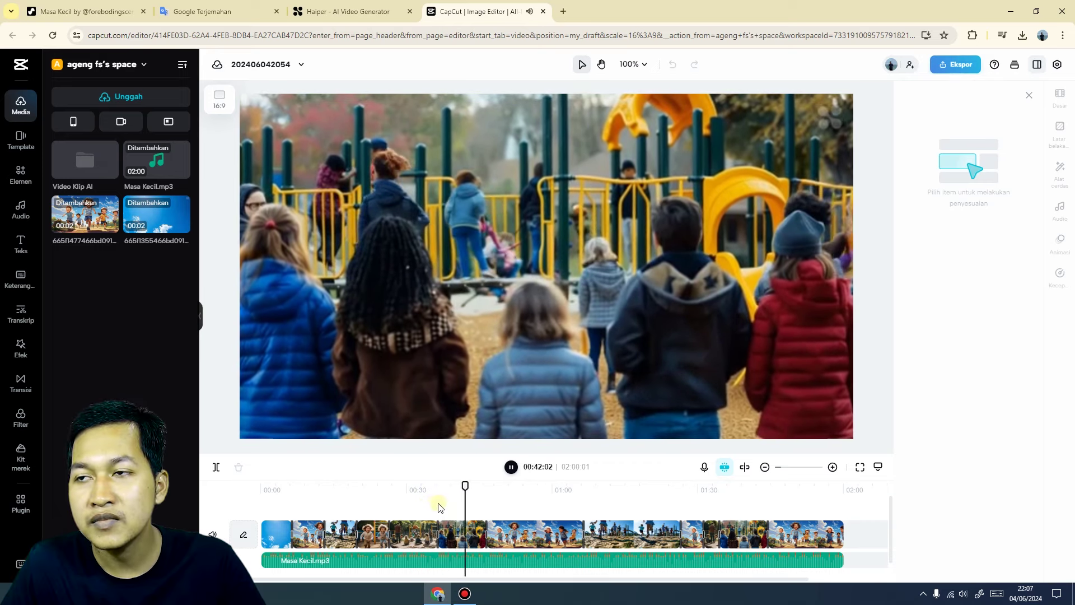
key(space)
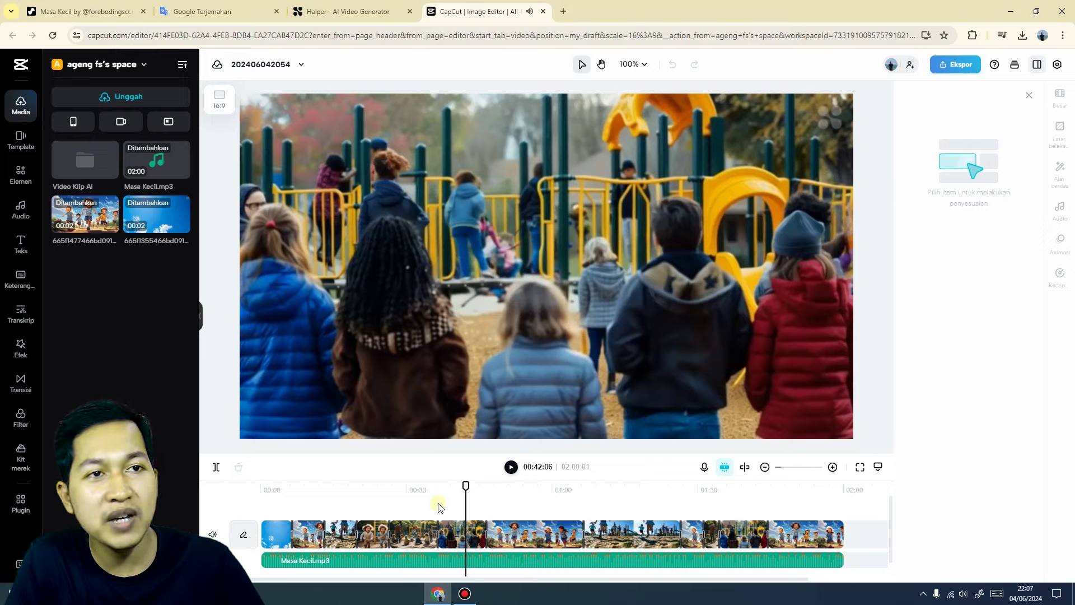
drag(464, 502, 310, 521)
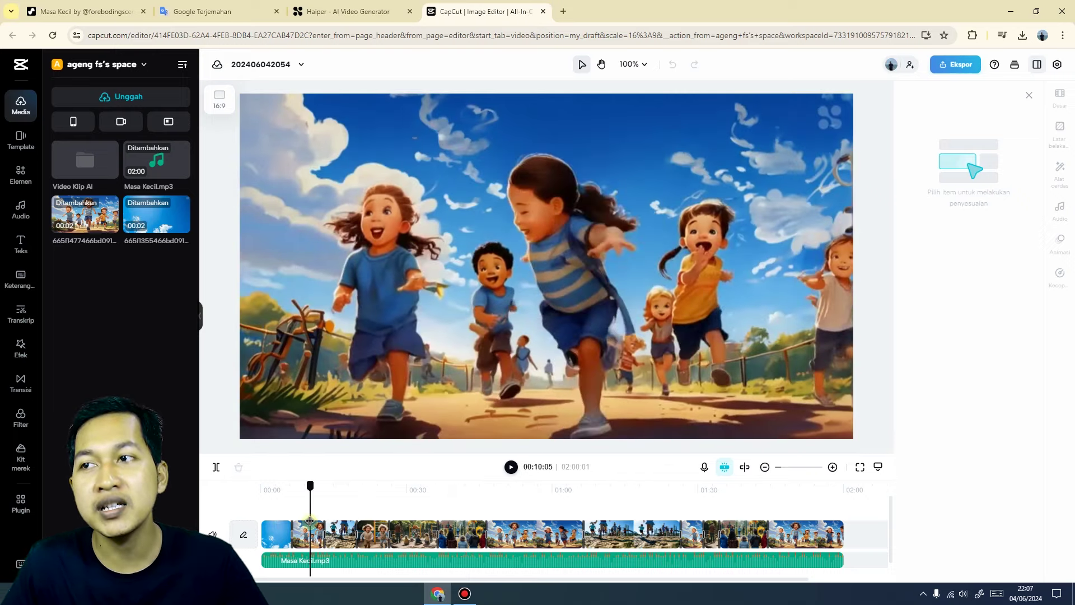
drag(313, 521, 408, 522)
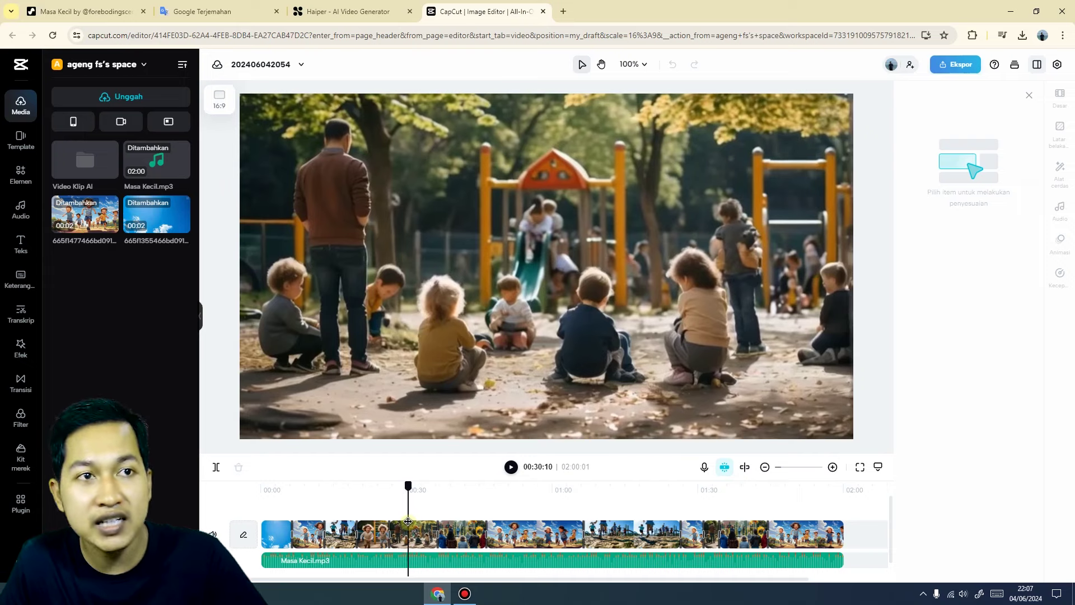
drag(442, 521, 466, 529)
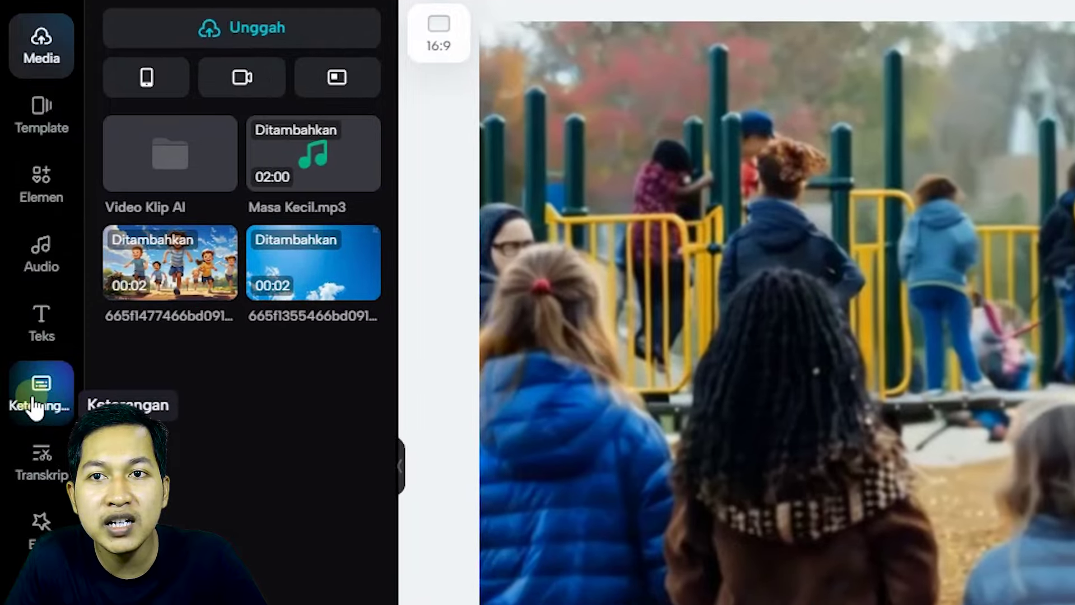
- Check the language choice for automatic lyrics, and generate automatic captions with the video language set to Bahasa Indonesia
click(44, 398)
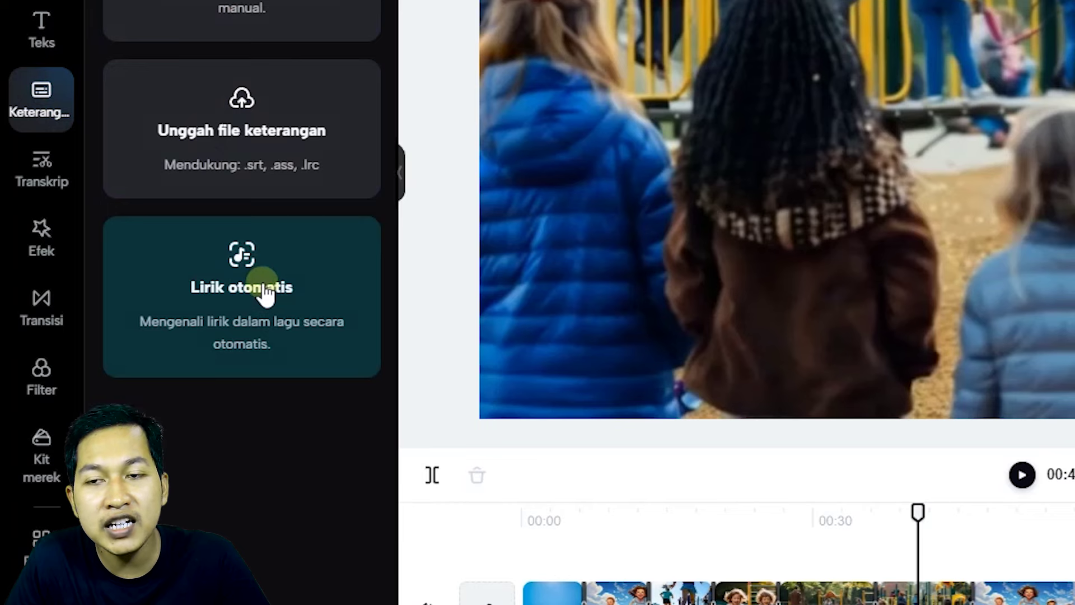
click(276, 312)
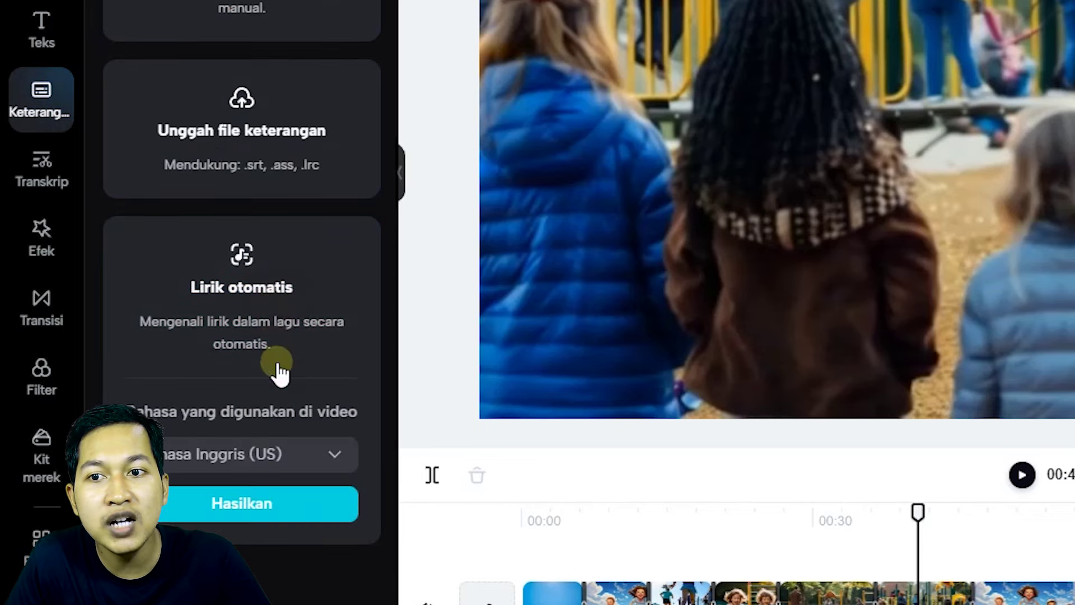
click(295, 459)
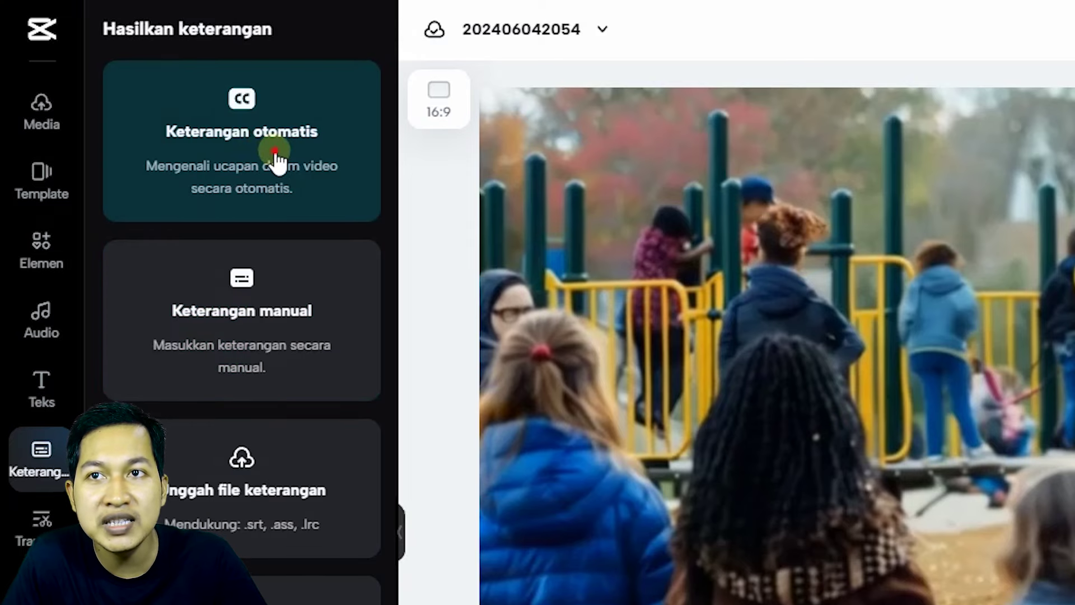
click(275, 155)
click(320, 323)
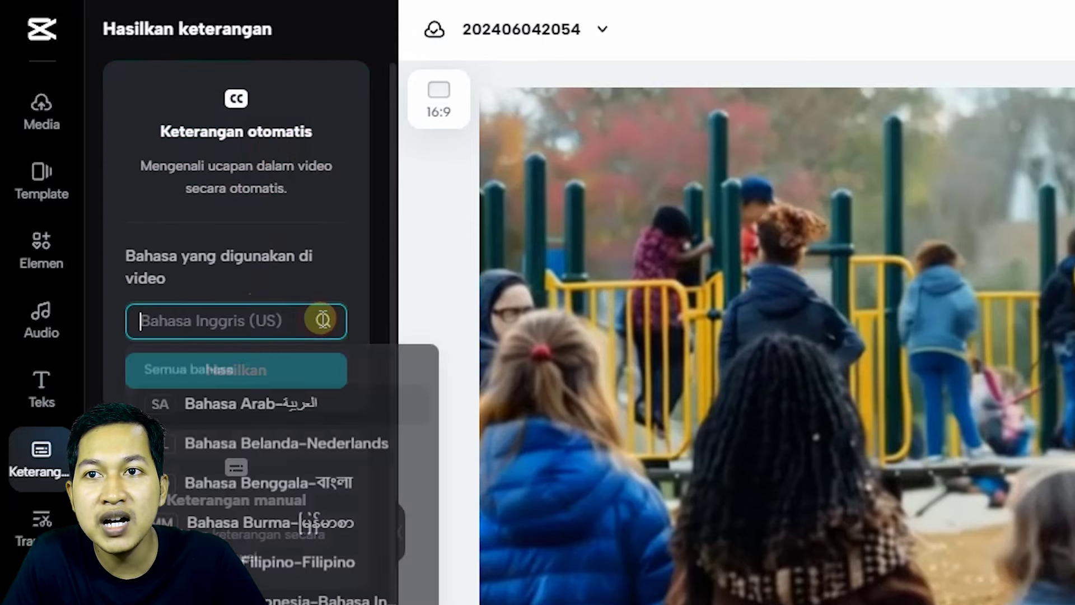
scroll(308, 549, down, 2)
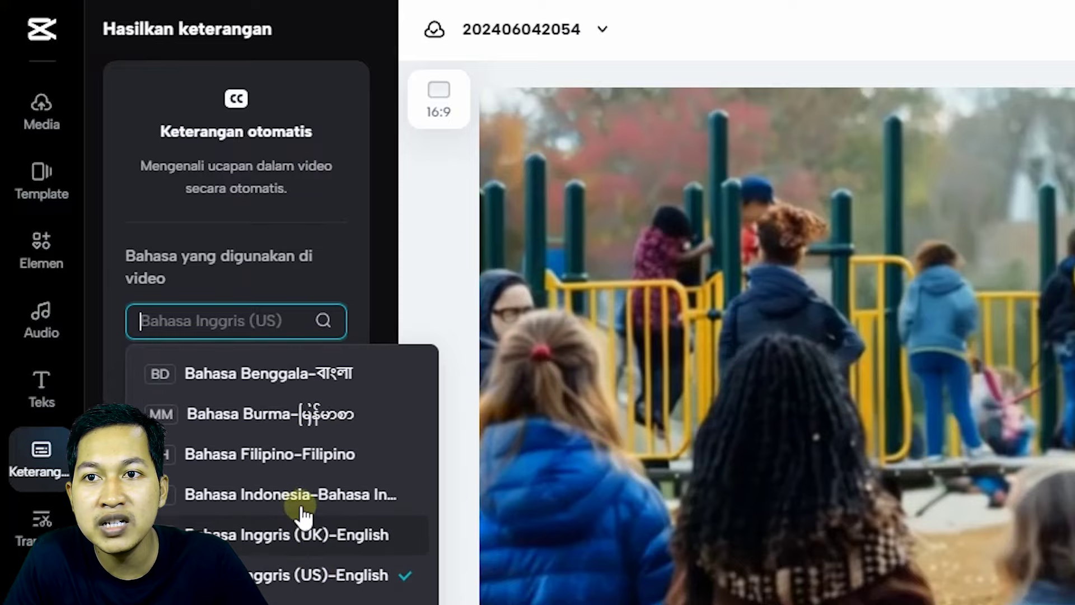
click(295, 504)
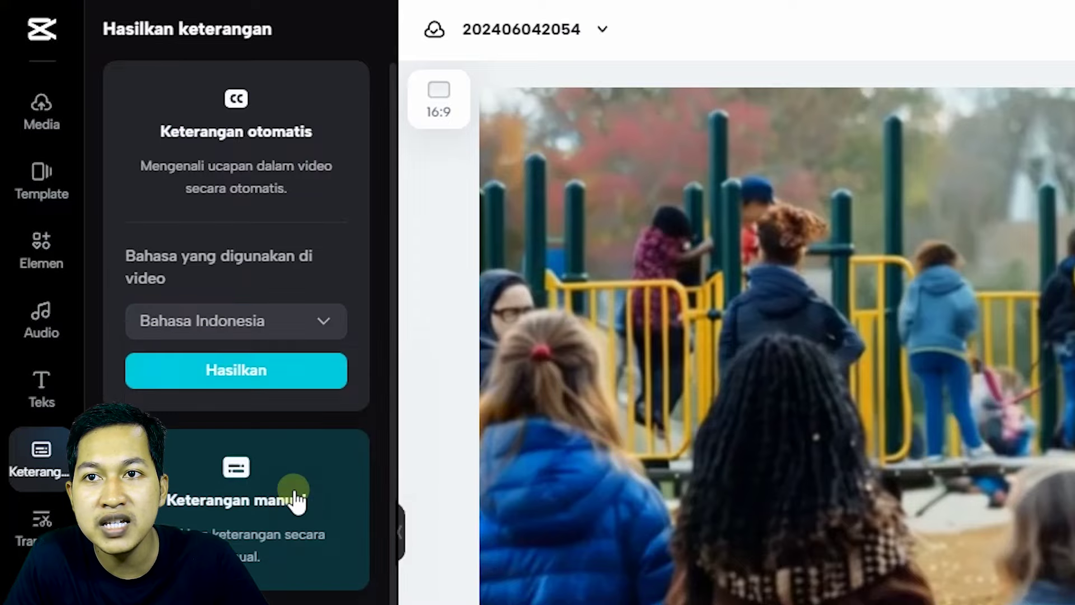
click(255, 372)
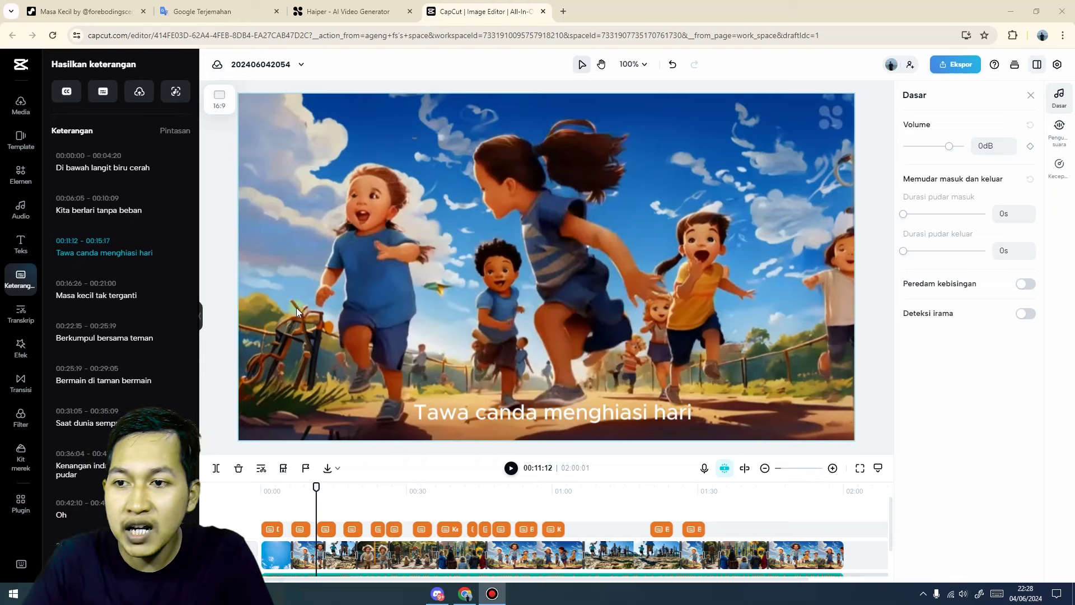
- Play the captioned video from the beginning to check the subtitles against the song, pausing in the second caption
drag(317, 504, 259, 513)
key(space)
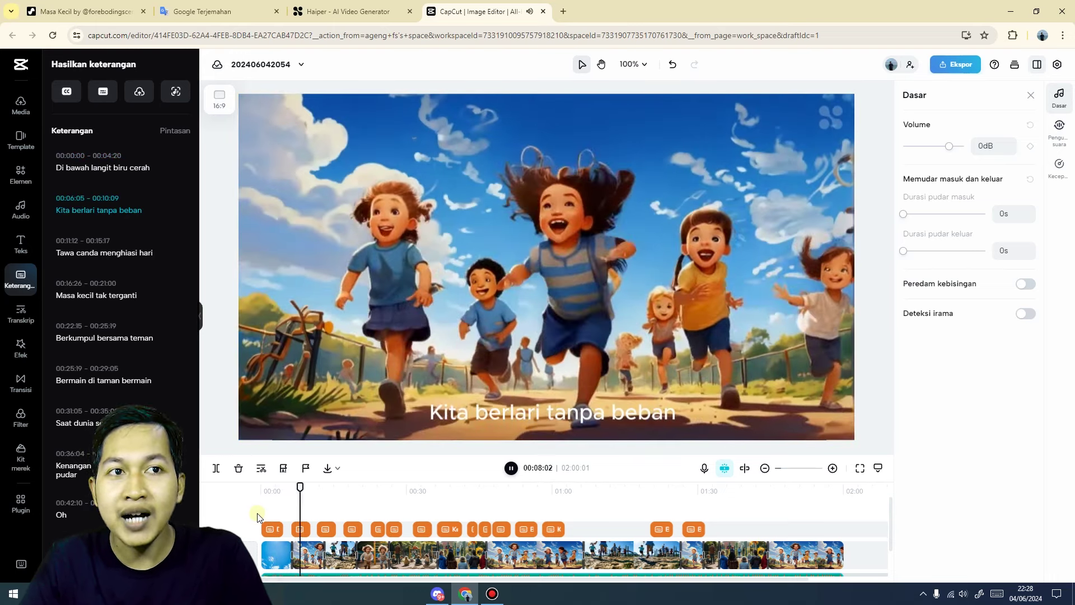
key(space)
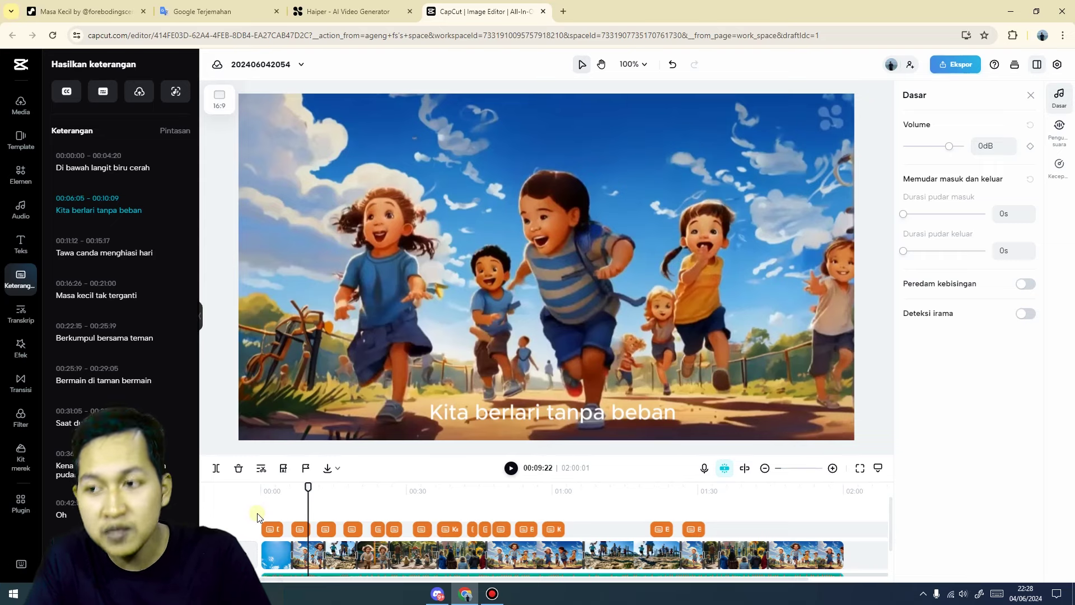
- Examine the style presets and basic text settings of the caption "Kita berlari tanpa beban", and scrub across that caption in the preview
click(302, 530)
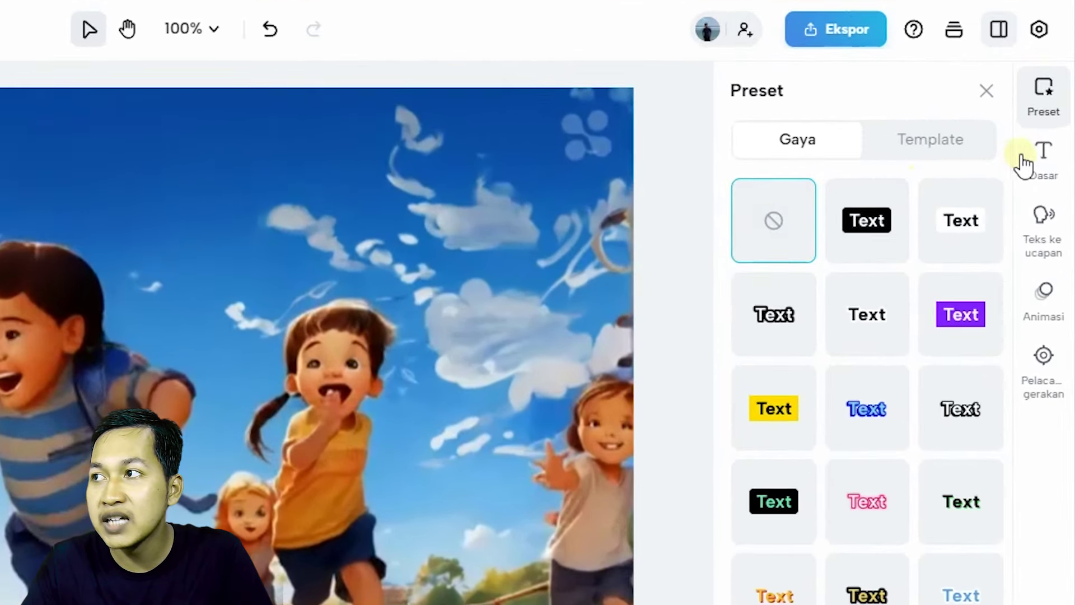
click(1042, 157)
click(911, 151)
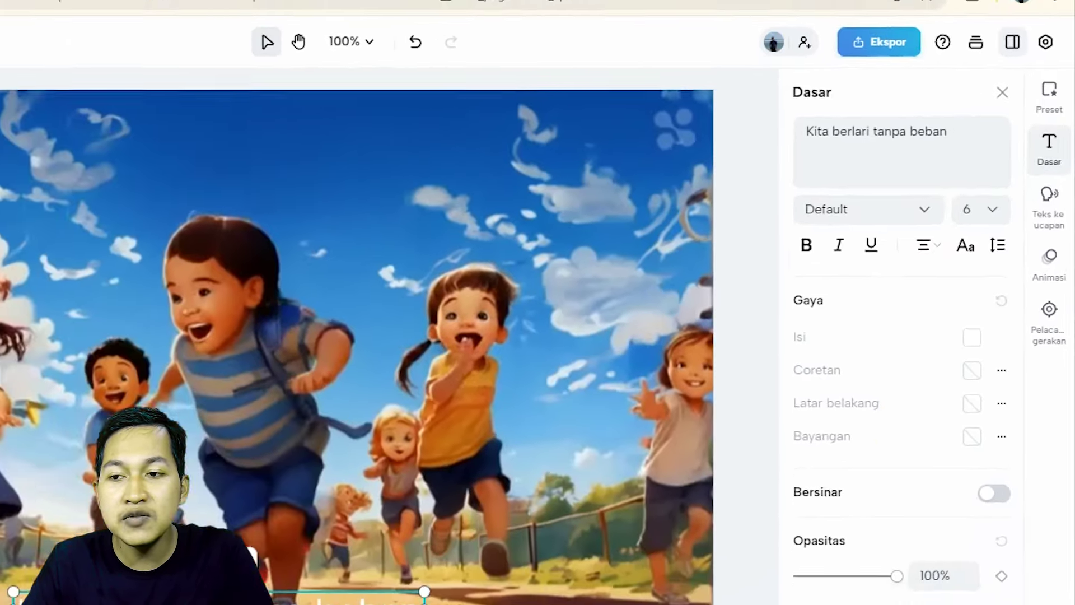
key(Escape)
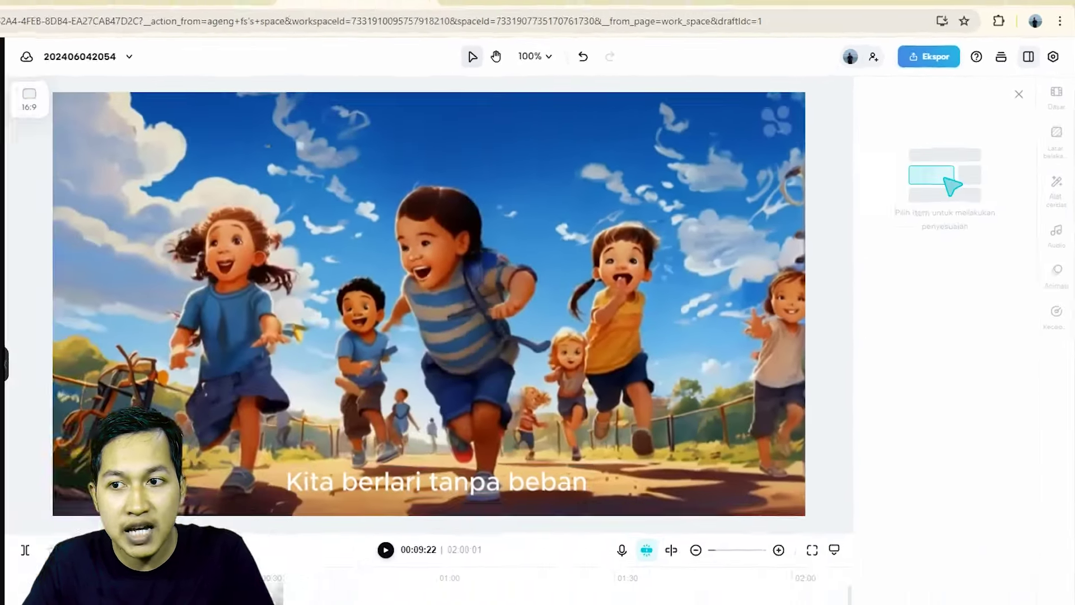
click(121, 594)
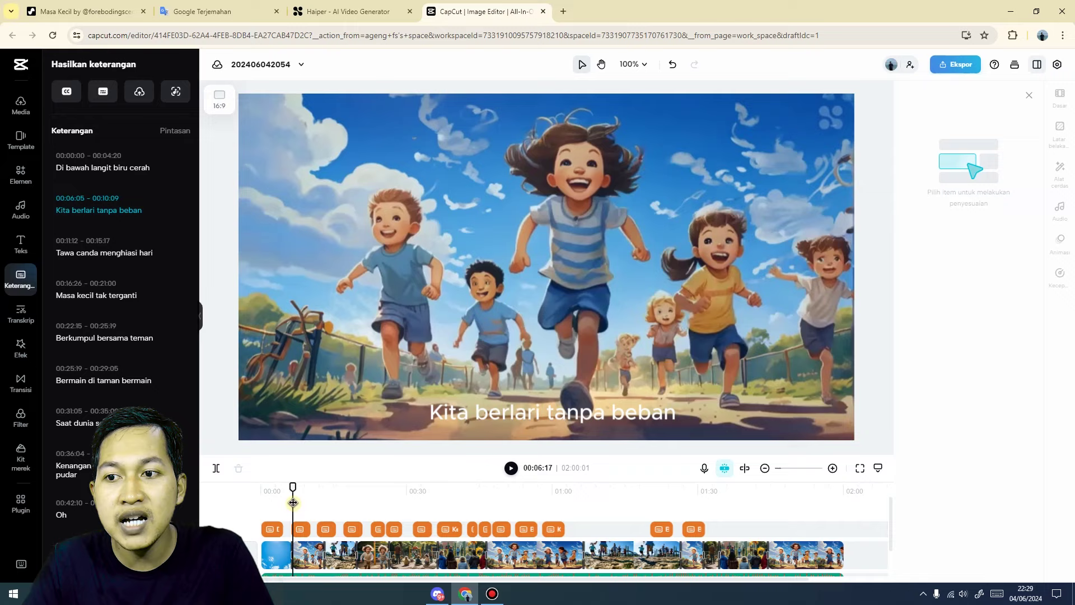
drag(293, 503, 298, 505)
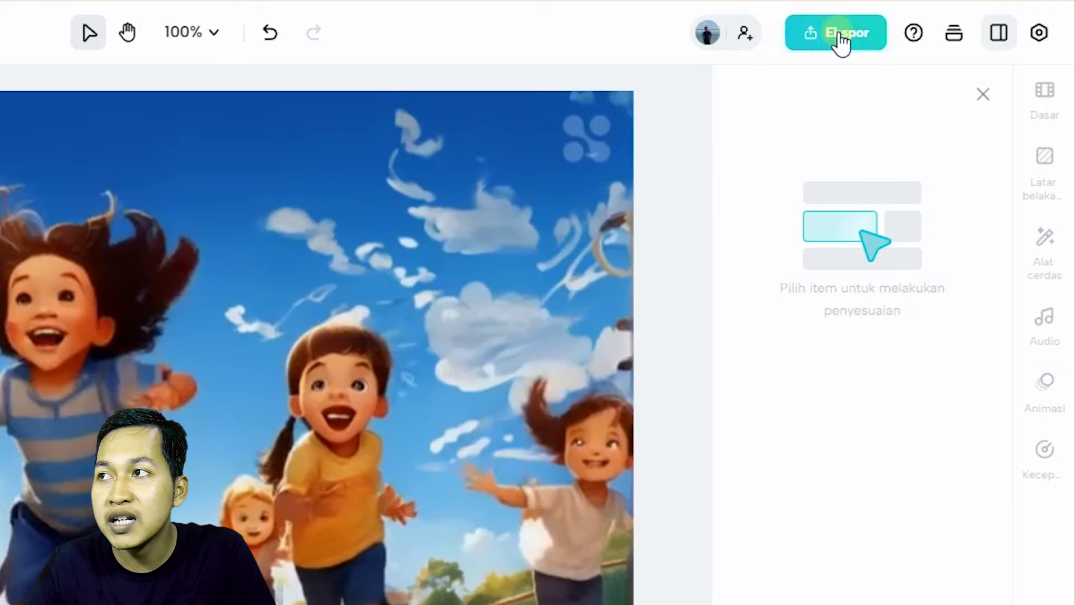
click(840, 34)
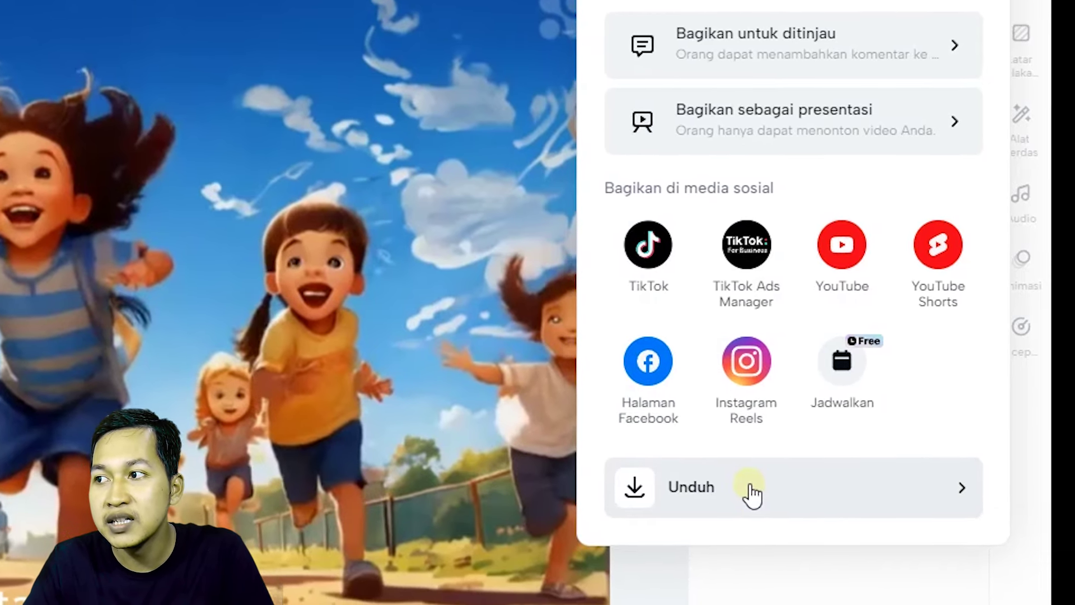
click(749, 484)
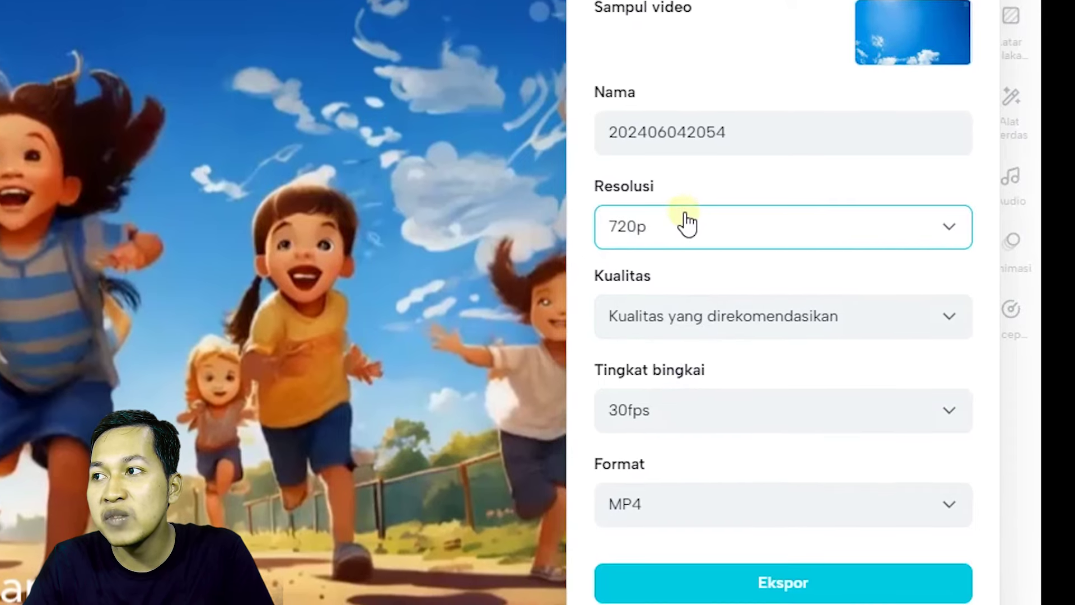
click(692, 235)
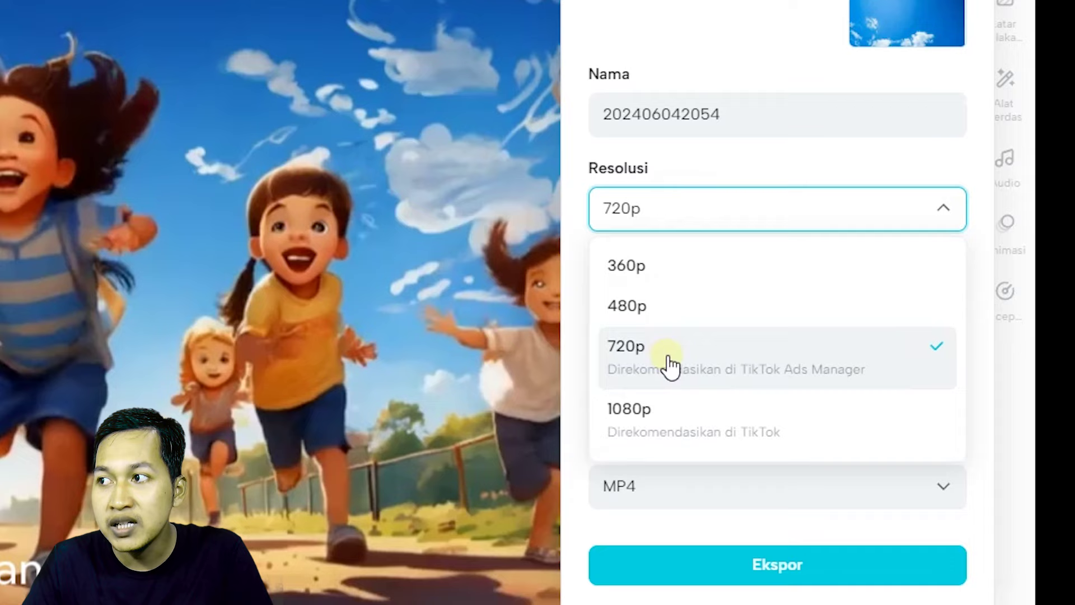
click(682, 364)
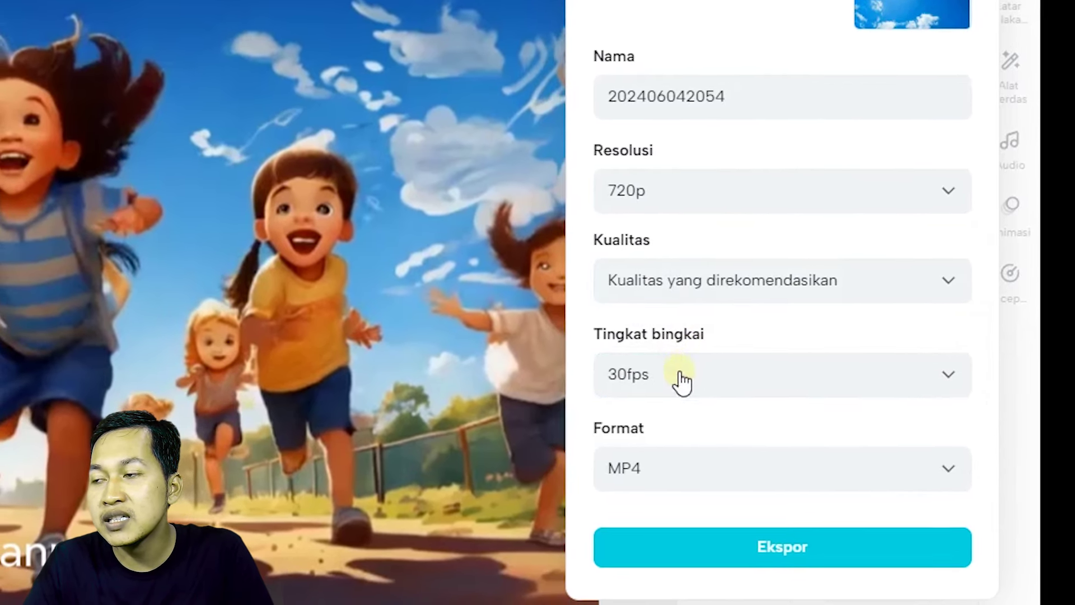
- Choose a 30fps frame rate and MP4 format, and export the video
click(671, 385)
click(689, 506)
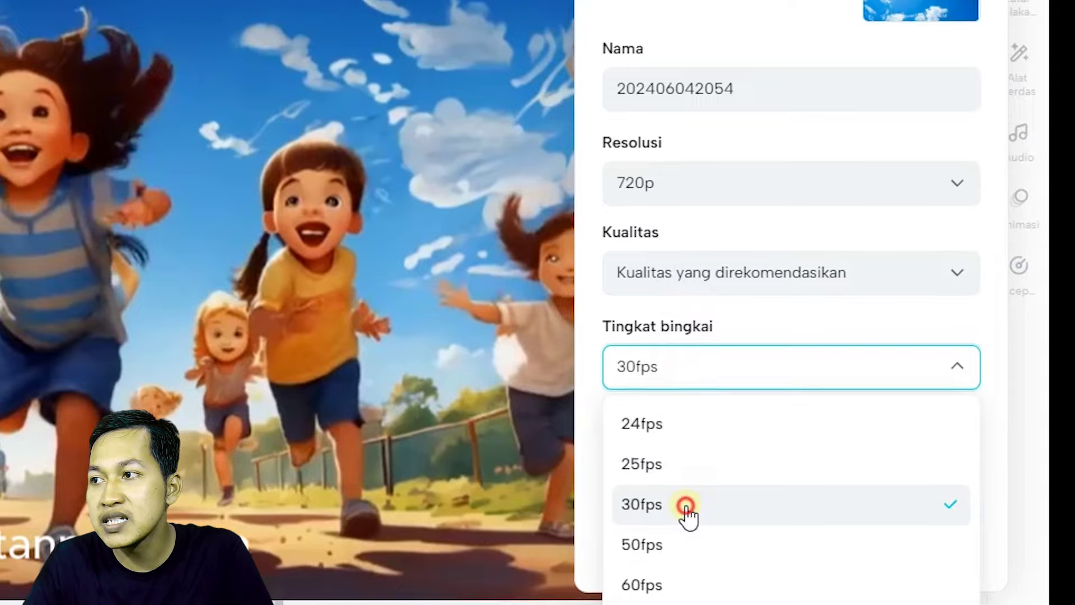
click(677, 464)
click(722, 423)
click(792, 531)
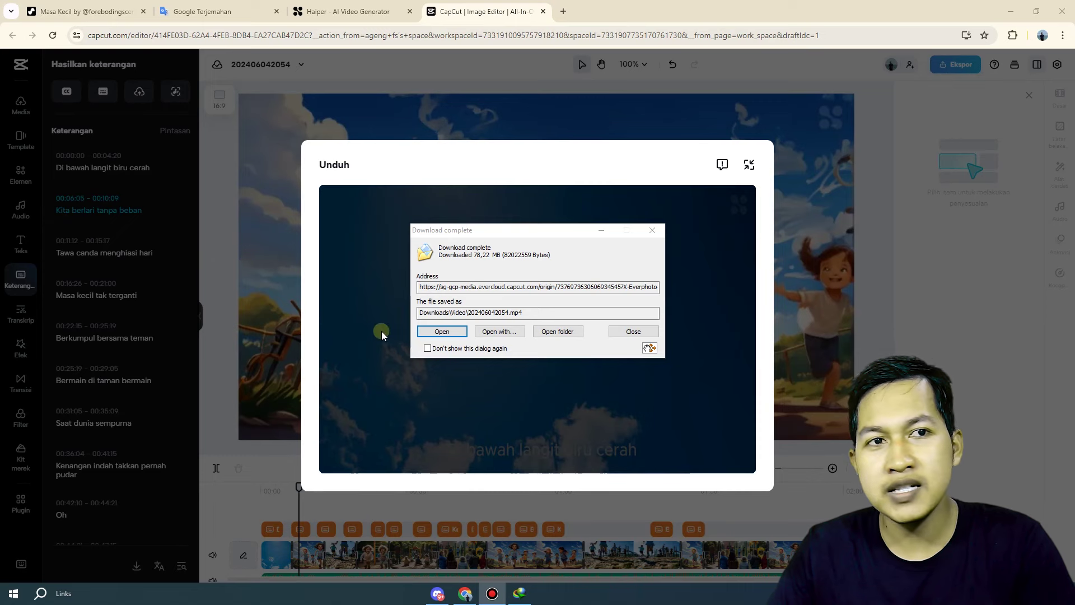
- Open the downloaded 202406042054.mp4 in PotPlayer, lower its volume while reviewing the captioned video, and pause after the "Bermain di taman bermain" caption
click(436, 332)
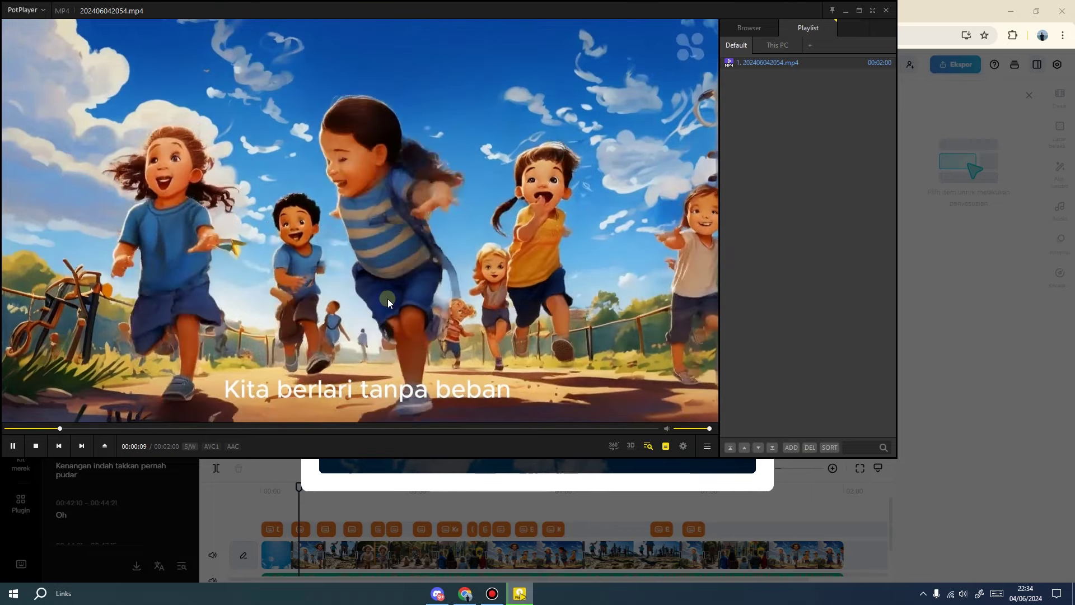
scroll(387, 298, down, 7)
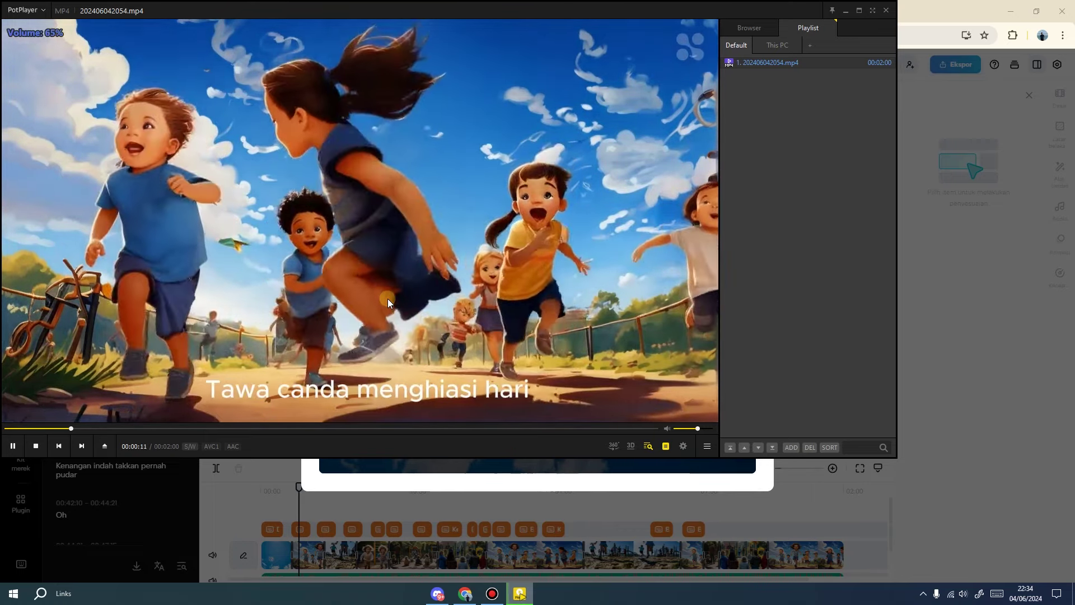
scroll(387, 298, down, 2)
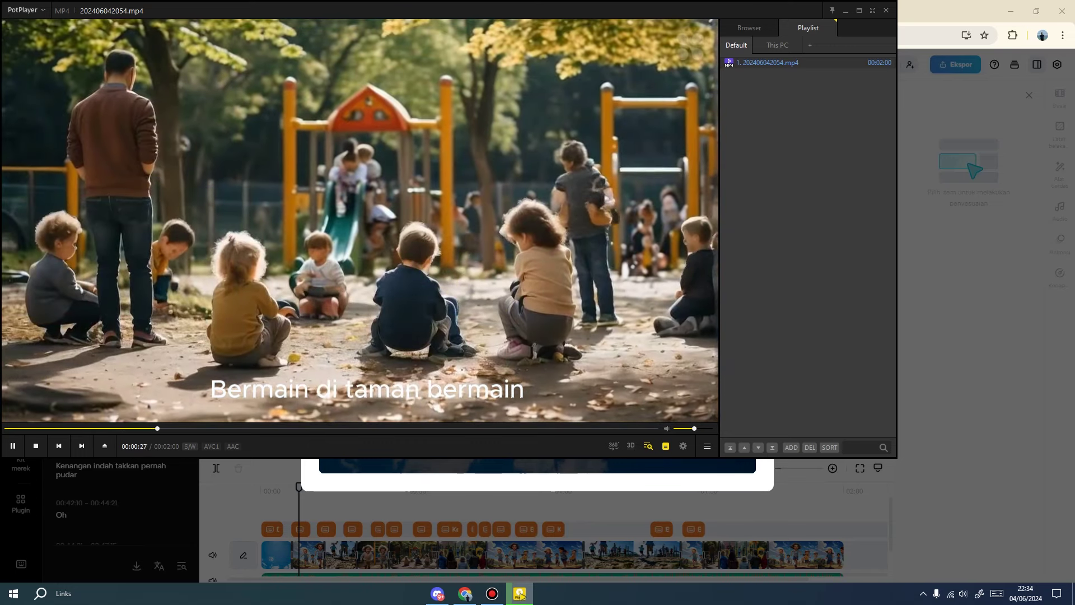
key(space)
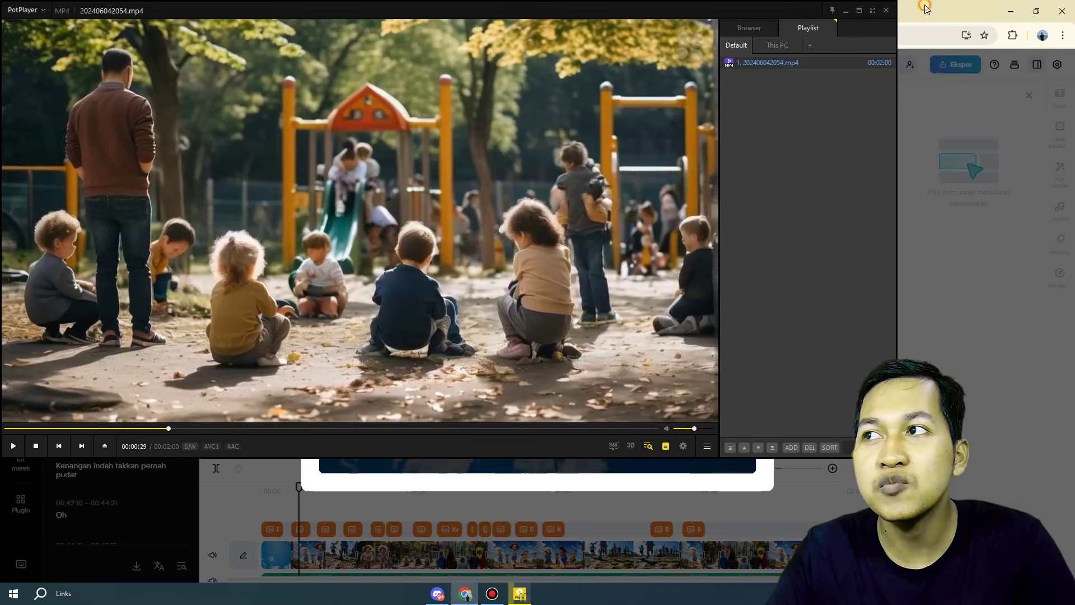
- Minimize the video player and revisit the Suno song page, Google Translate and the Haiper creations, ending on the CapCut export dialog
key(ctrl+1)
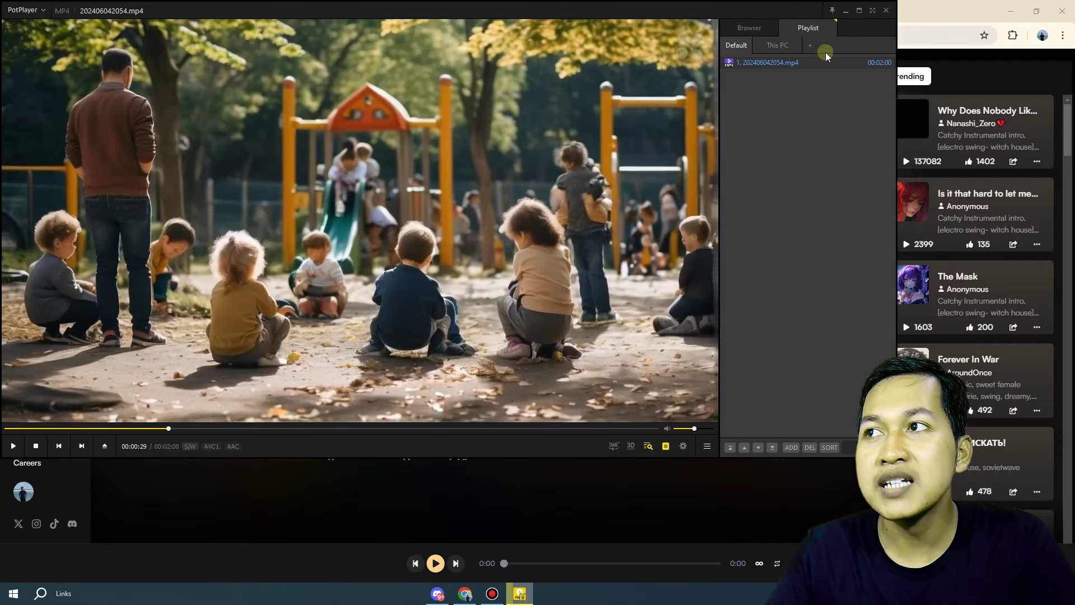
click(845, 10)
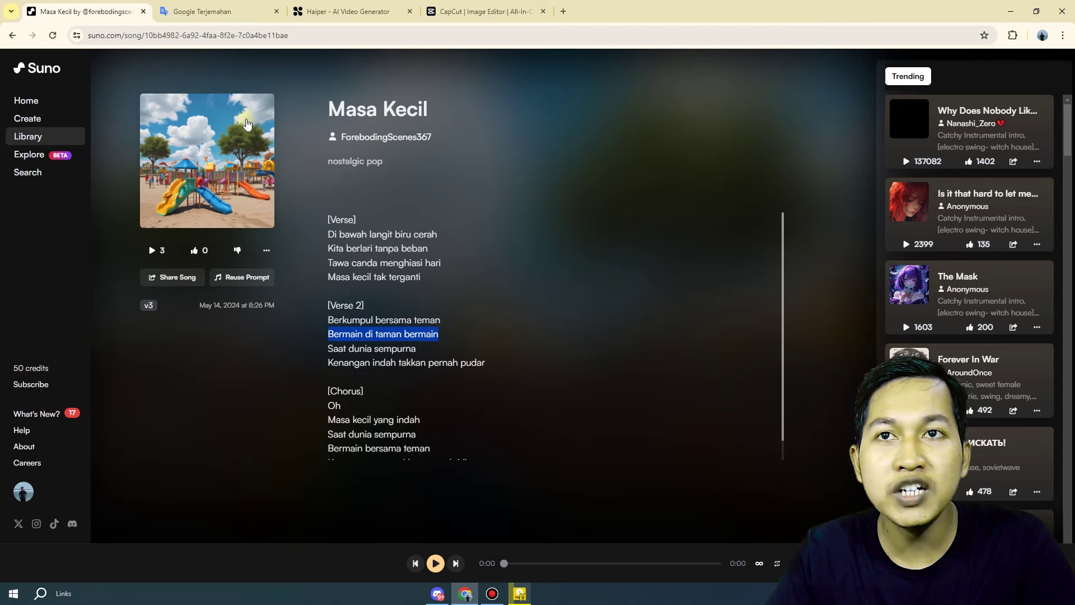
click(221, 17)
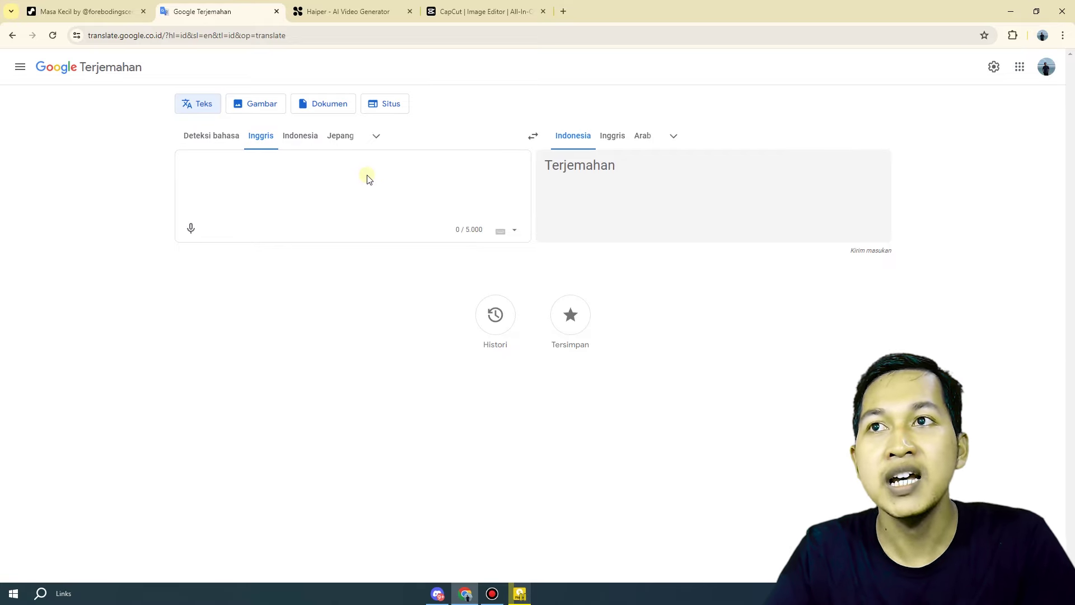
click(329, 12)
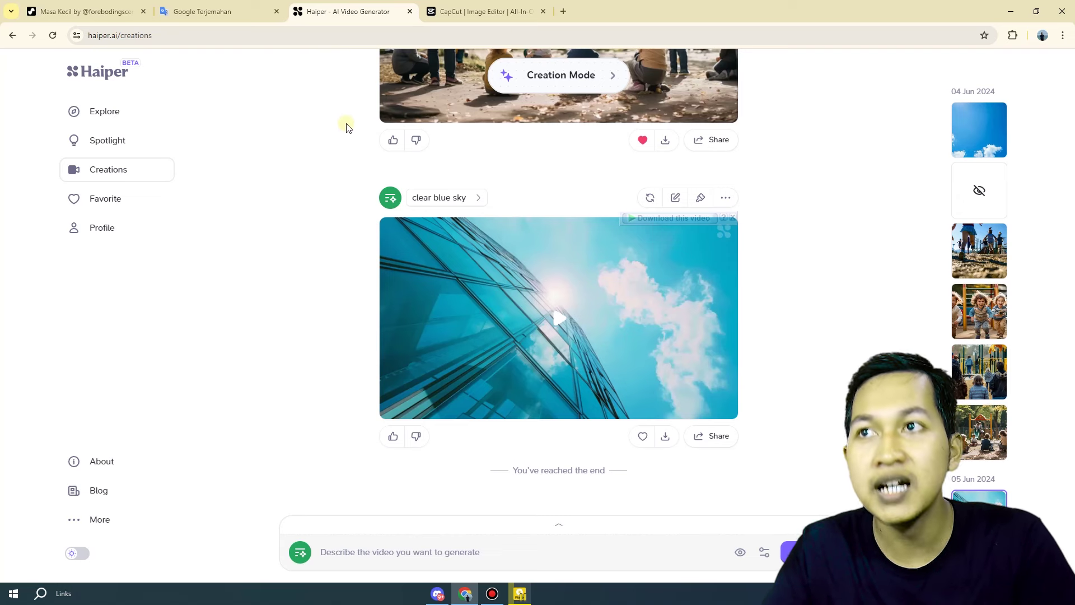
click(467, 14)
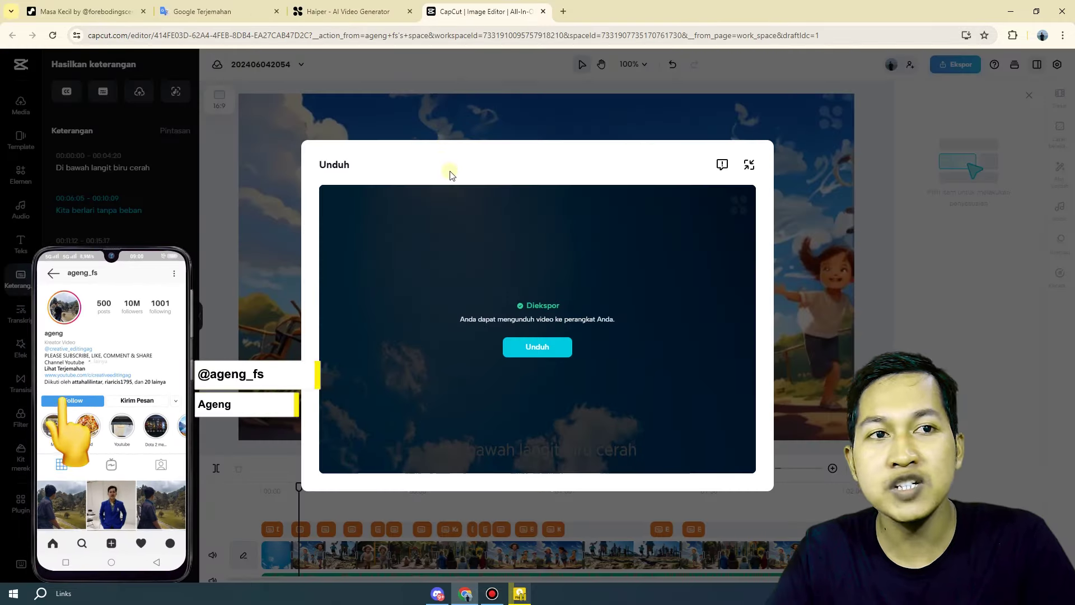